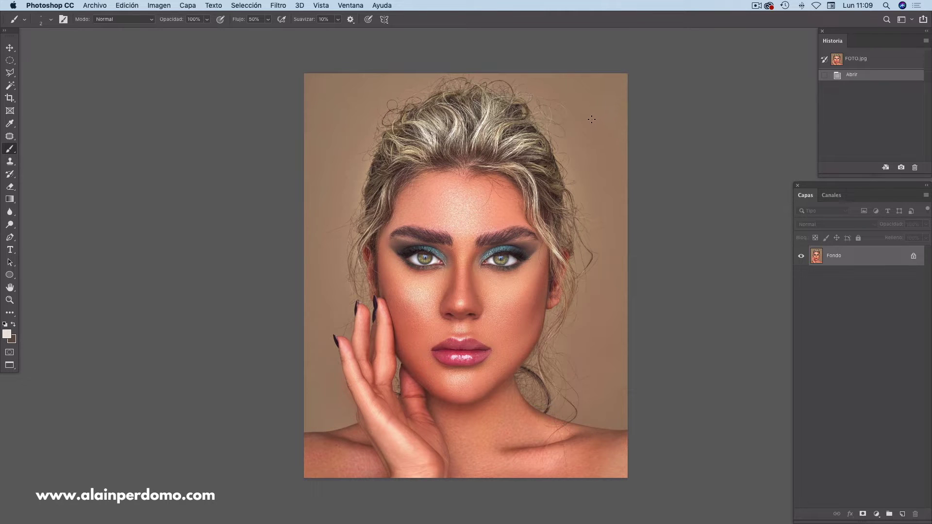
- Duplicate the background into Capa 1, pick Clone Stamp, and add an empty Capa 2
drag(595, 125, 592, 122)
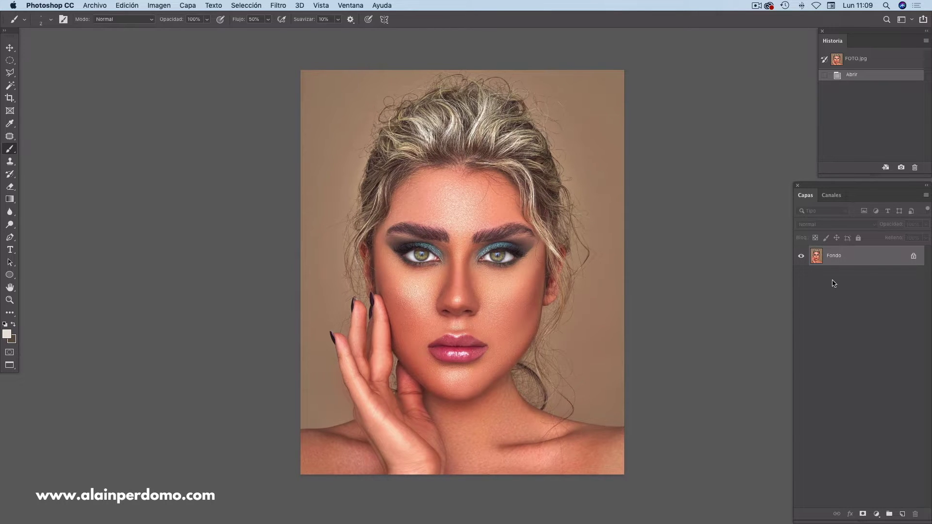
key(ctrl+j)
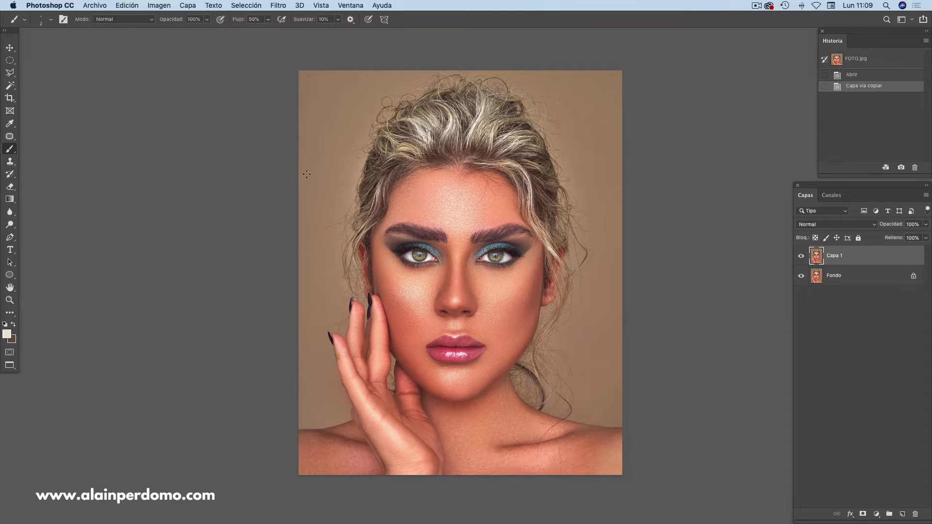
key(s)
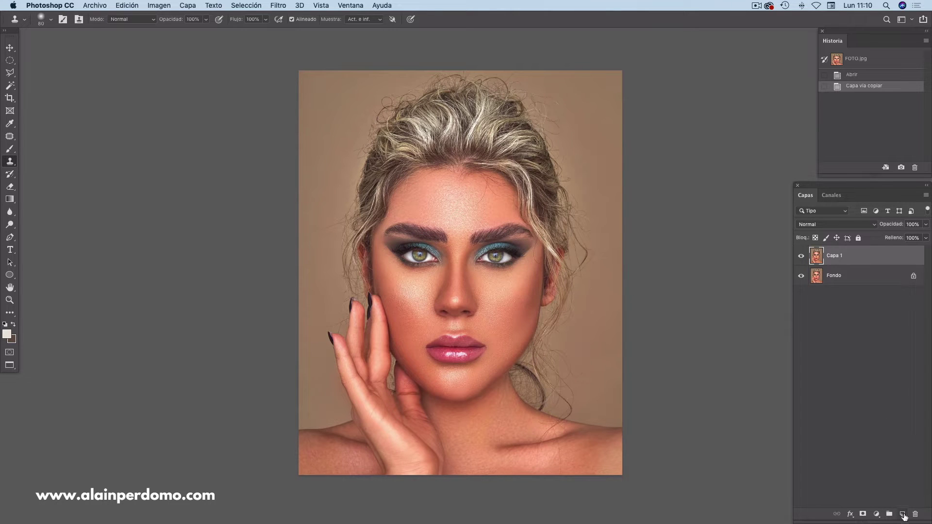
click(903, 514)
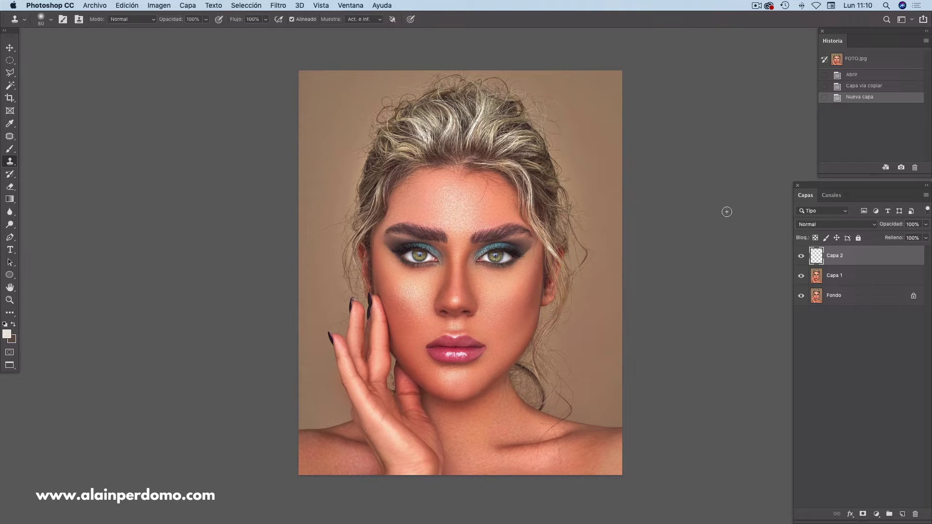
- Turn on Alineado with Act. e inf. sampling, then make Capa 2 active again
click(291, 20)
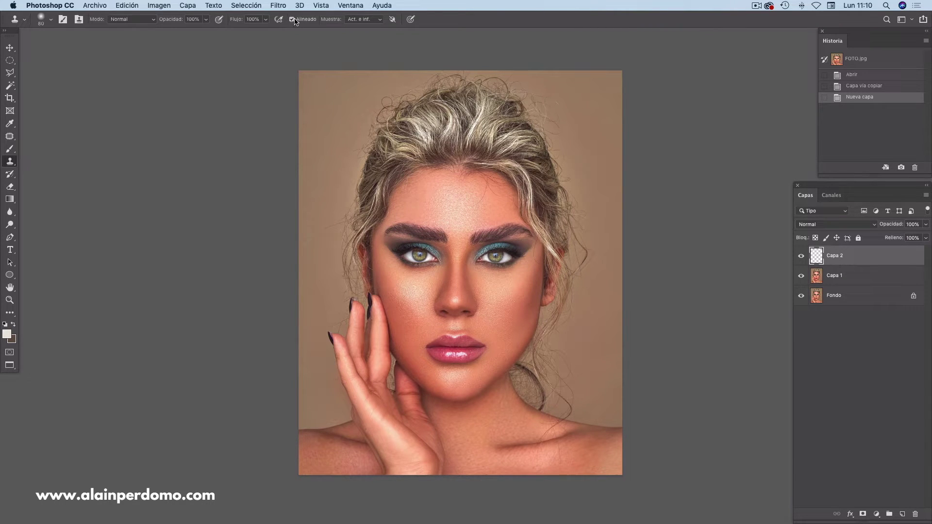
click(380, 20)
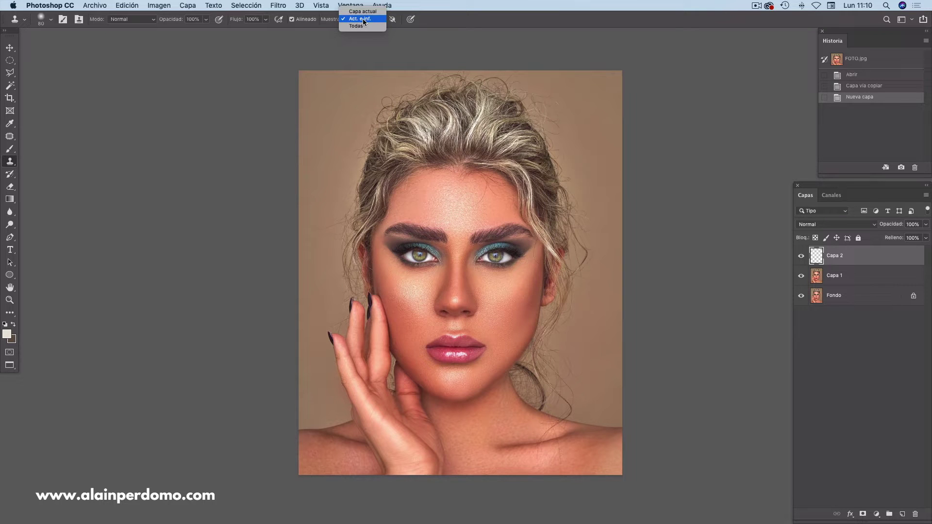
click(364, 21)
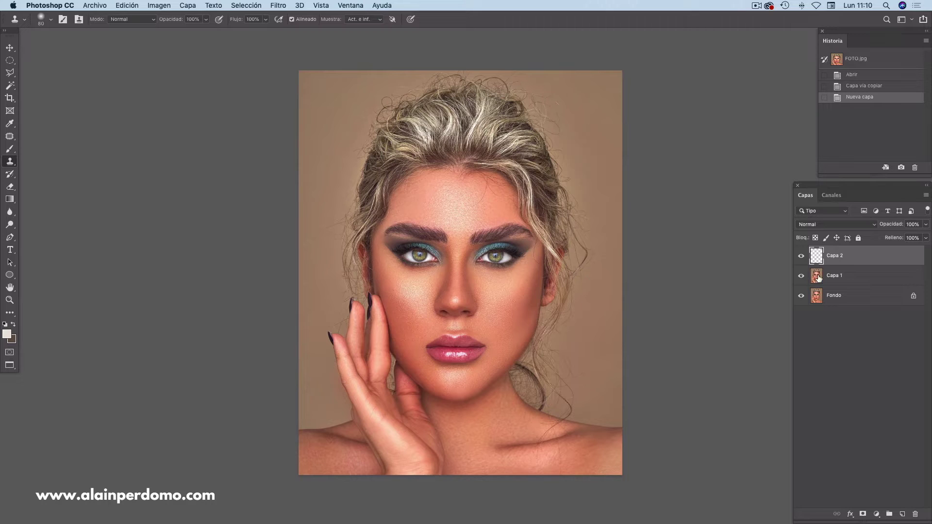
click(818, 278)
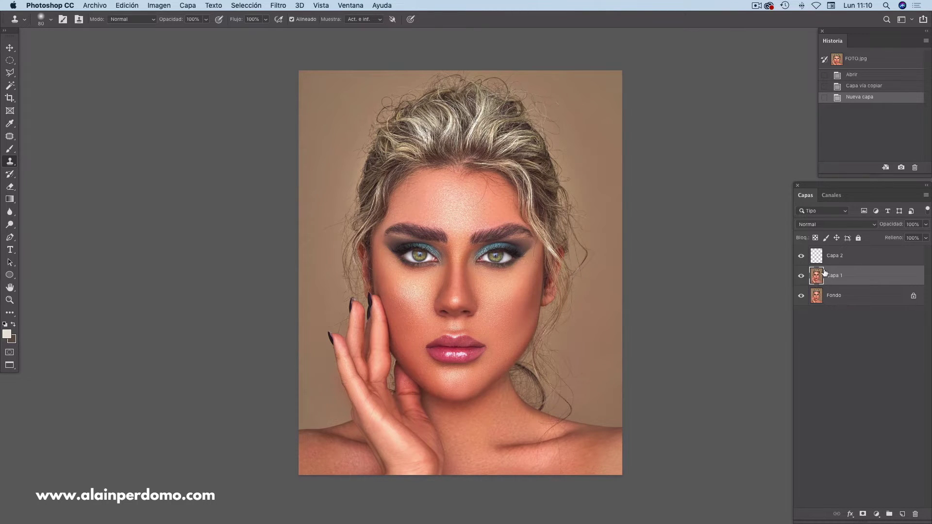
click(817, 259)
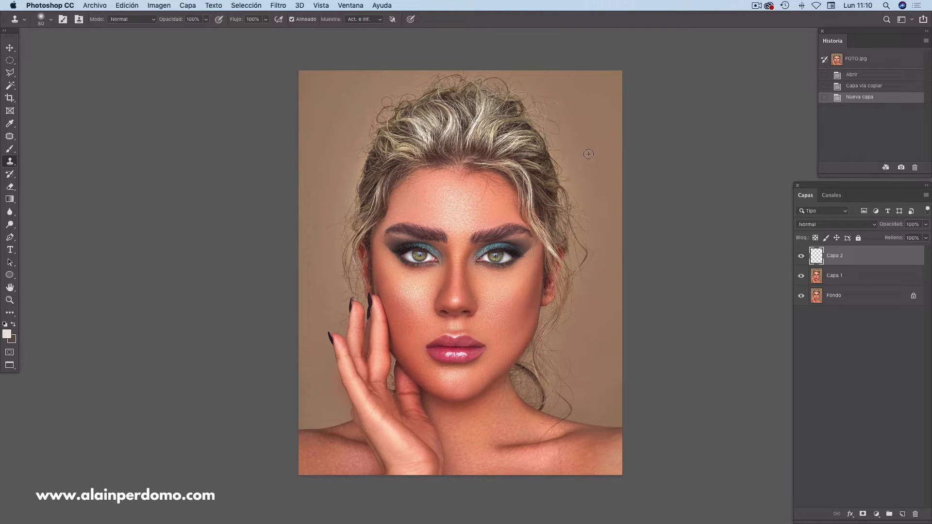
- Sample the hair and test-clone hair, skin and the forehead blemish, then undo
alt+click(580, 135)
drag(588, 125, 587, 130)
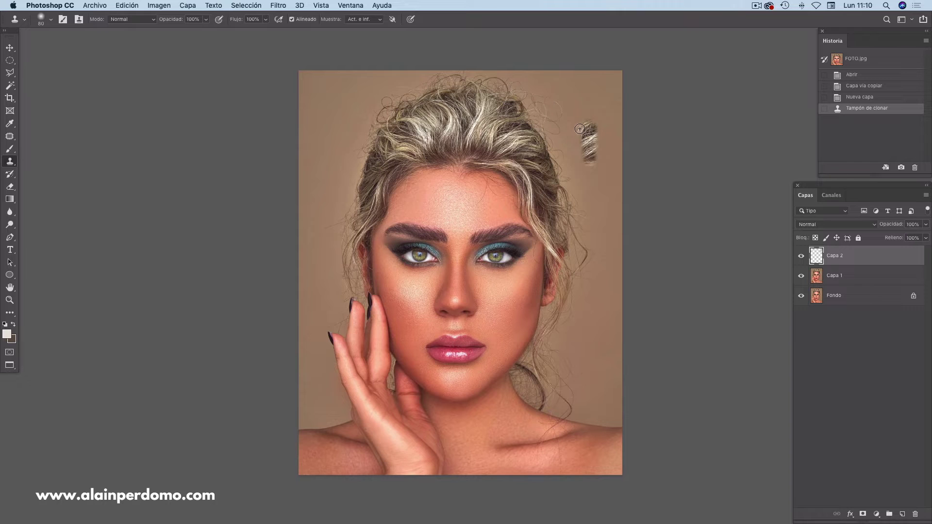
drag(597, 194, 597, 226)
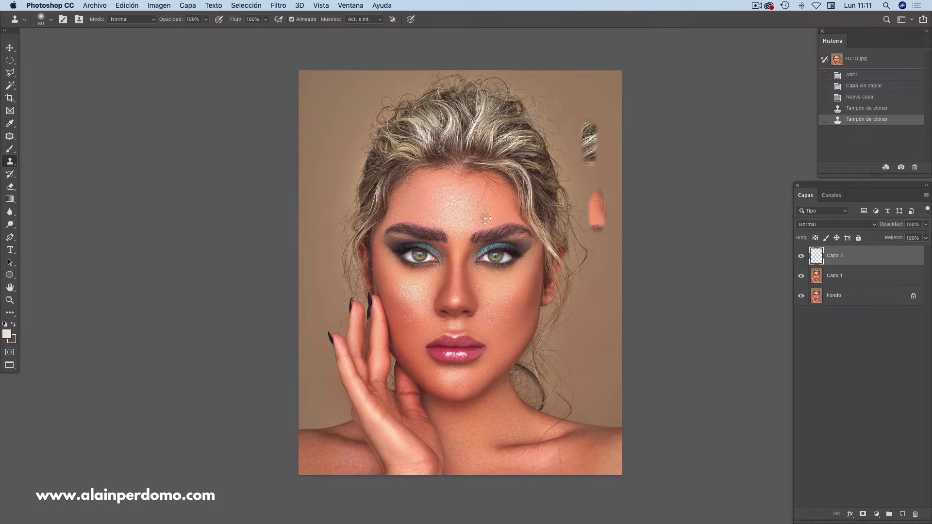
click(439, 201)
key(super+z)
key(super+z)
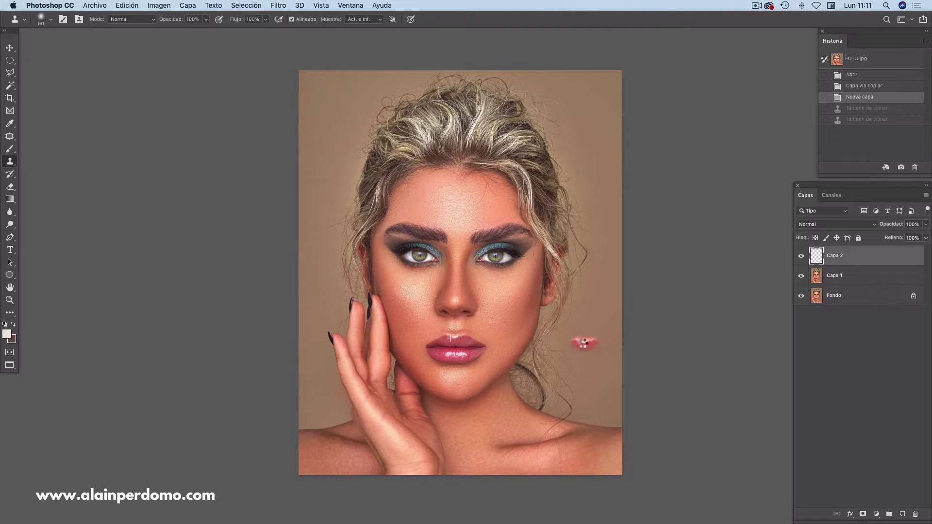
- Clone the lips and nose beside the face, then undo back to a small lip patch
drag(578, 342, 587, 350)
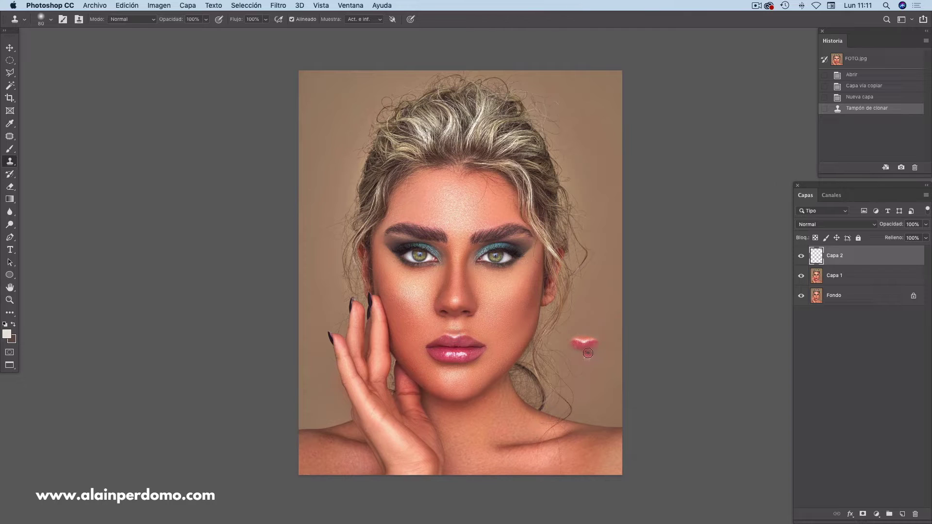
drag(574, 357, 578, 358)
click(574, 347)
drag(585, 352, 602, 351)
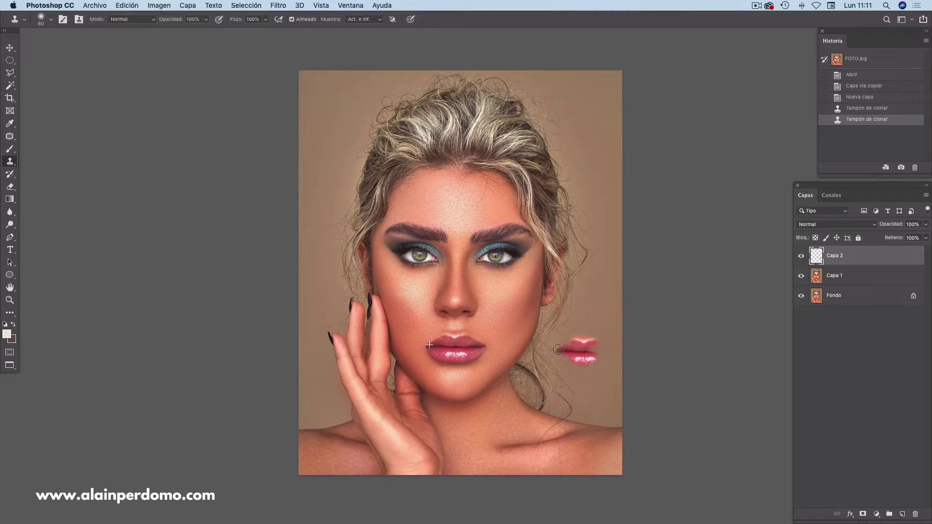
mouse_move(558, 355)
mouse_down()
mouse_move(601, 361)
mouse_move(576, 352)
mouse_up()
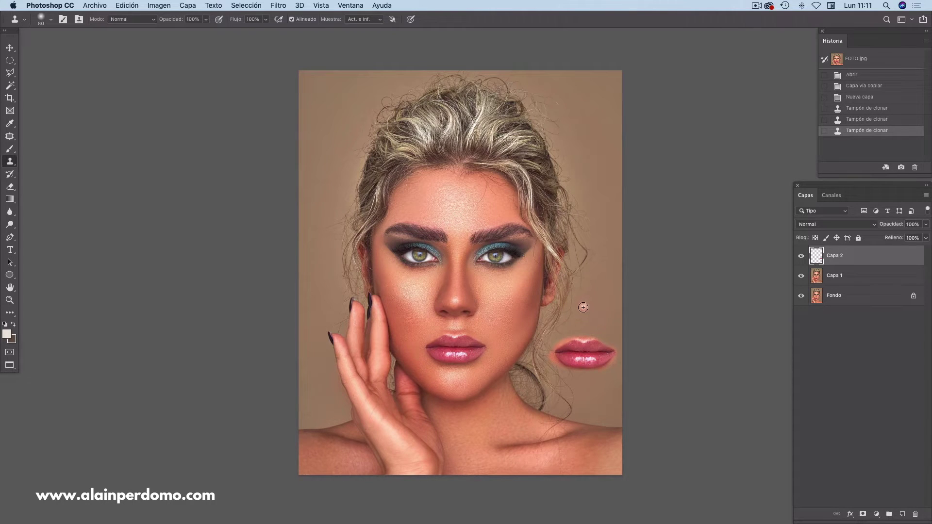
drag(581, 306, 604, 304)
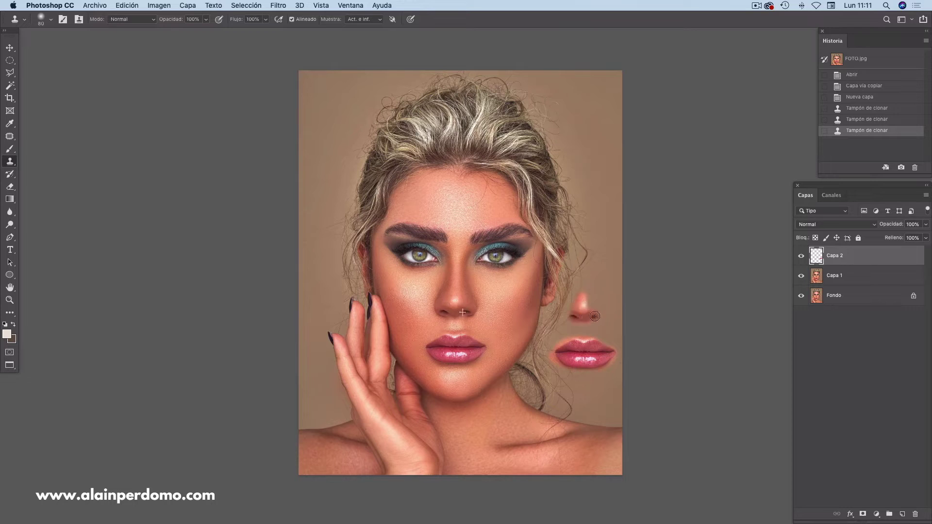
key(ctrl+z)
key(ctrl+z)
key(ctrl+z)
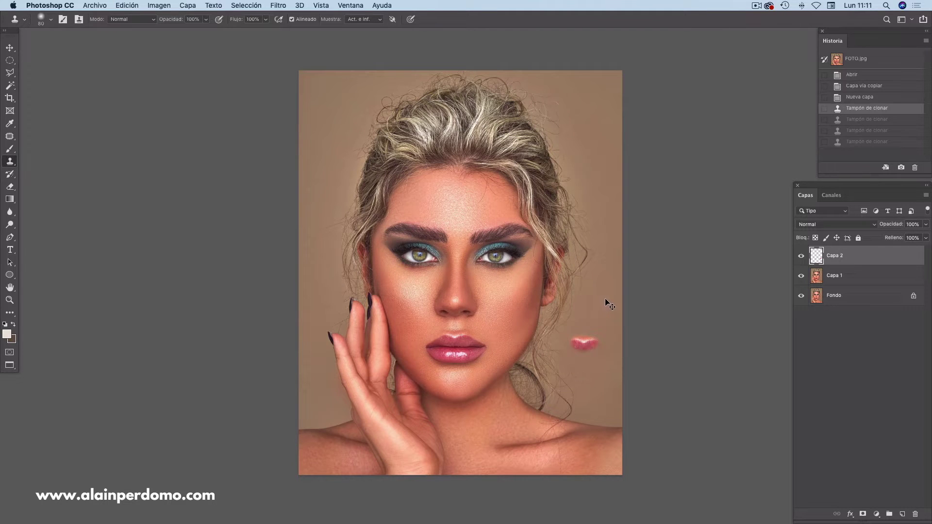
key(ctrl+z)
- Turn off Alineado, clone the lips beside the face unaligned, then undo those strokes
click(292, 19)
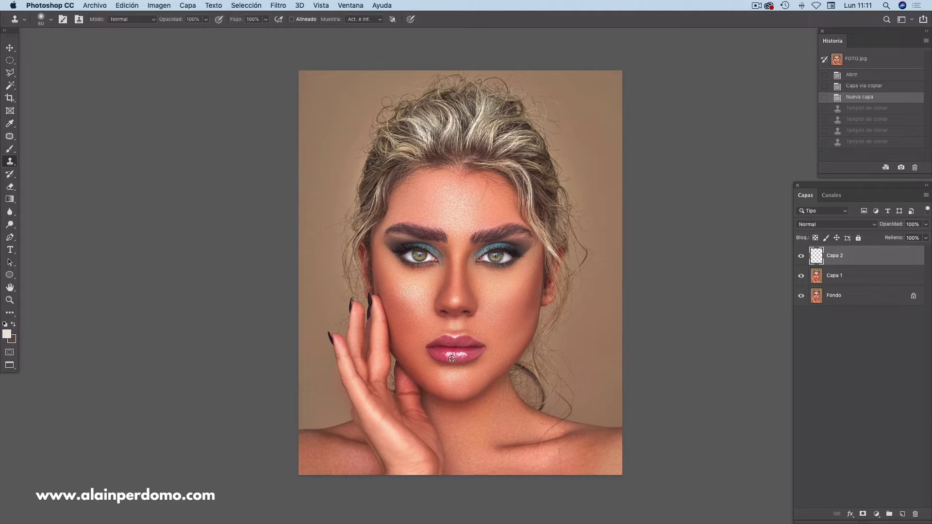
drag(585, 358, 594, 359)
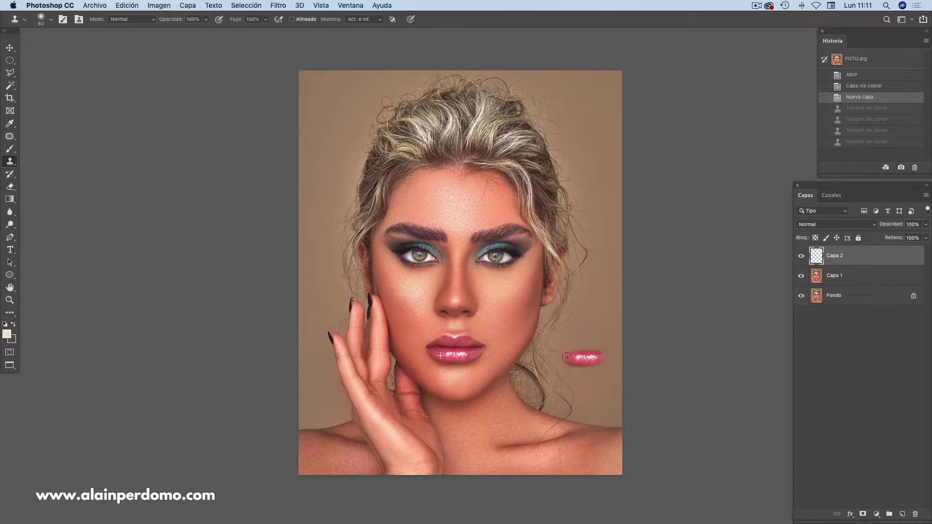
drag(570, 358, 581, 358)
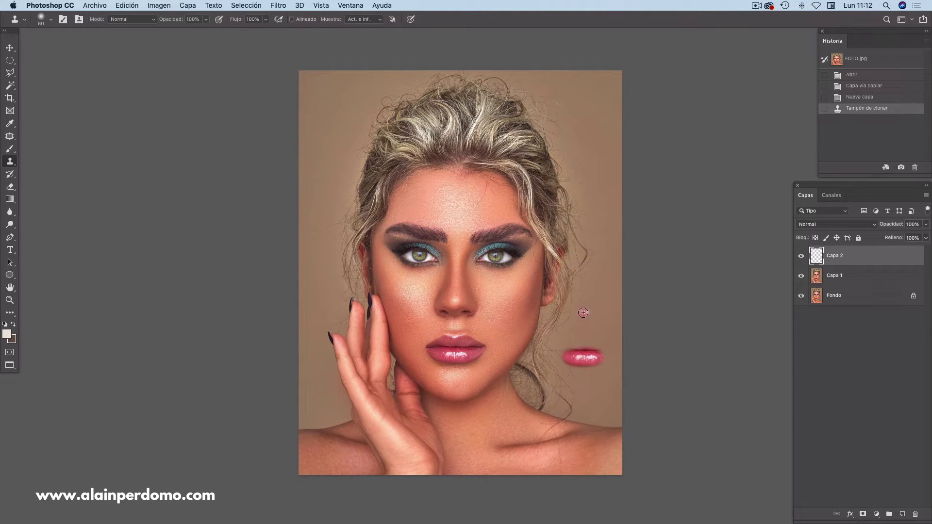
drag(582, 311, 582, 312)
key(ctrl+z)
key(ctrl+z)
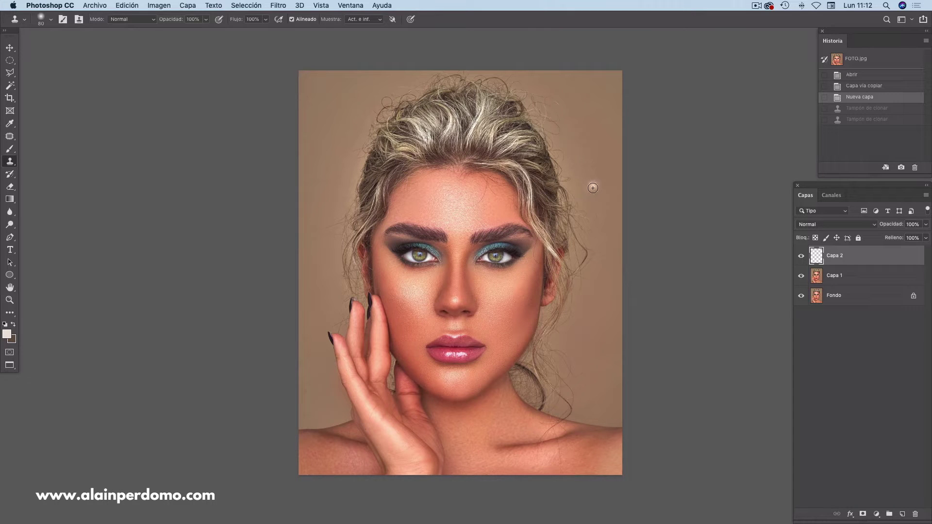
key(space)
drag(585, 161, 582, 161)
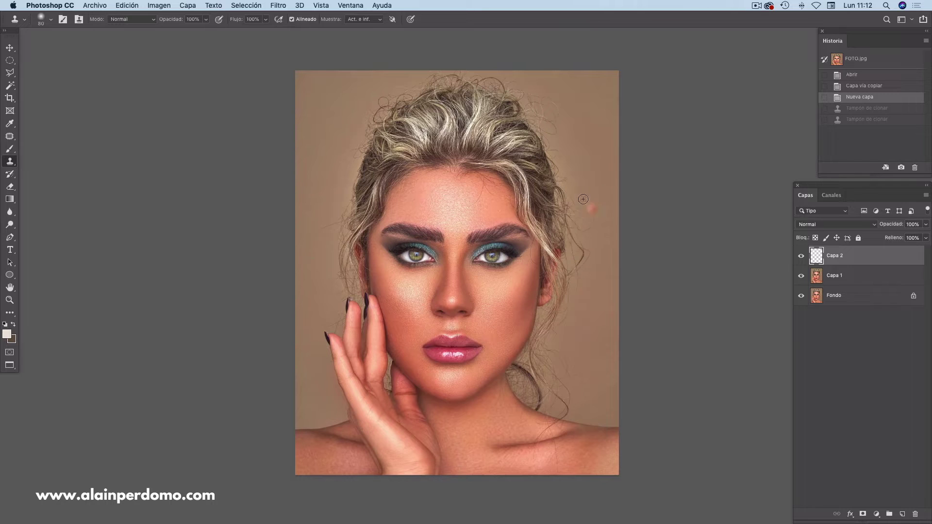
- Enlarge the brush to 125 px at 0% hardness and test, then undo, a hair-edge clone
key(bracketright)
key(bracketright)
key(bracketright)
right_click(339, 127)
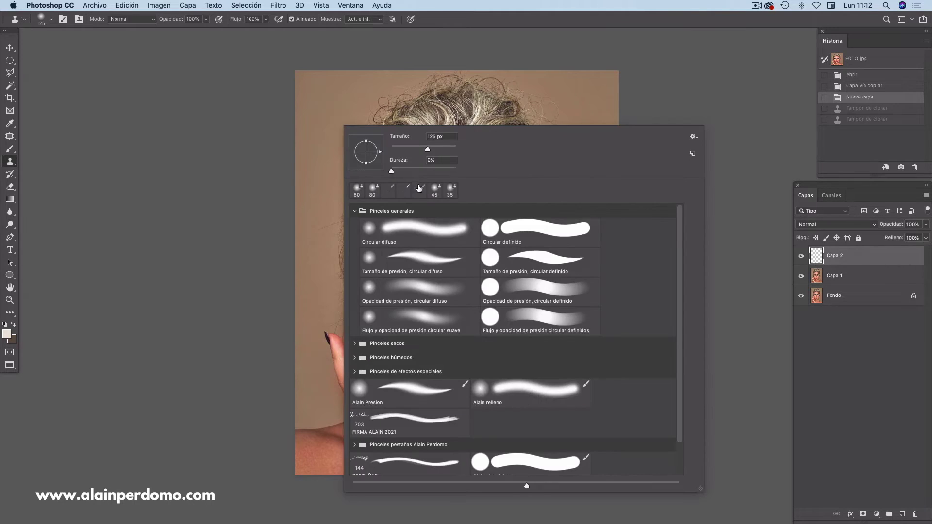
key(Return)
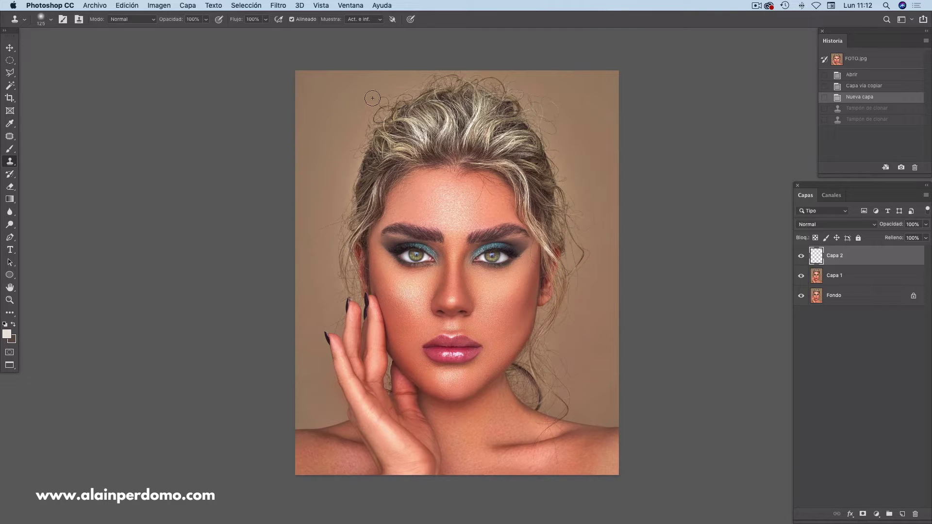
drag(377, 100, 366, 128)
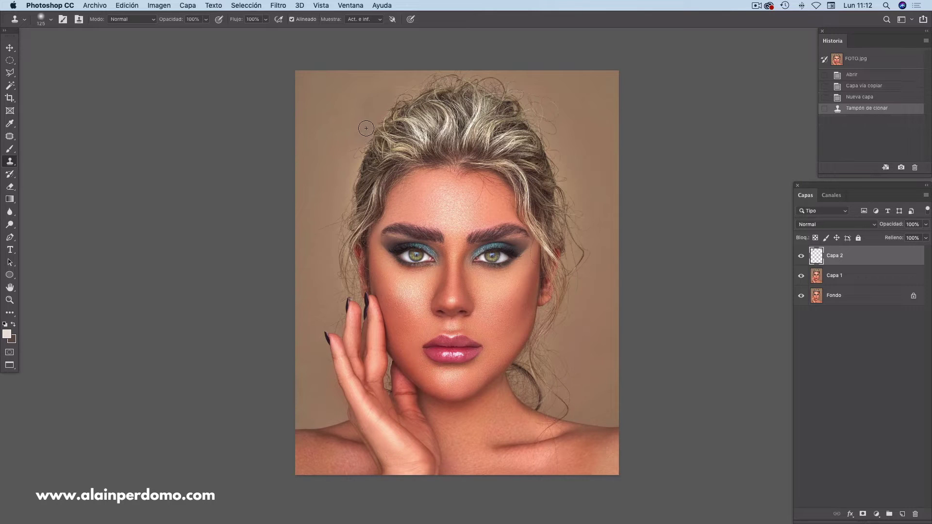
key(super+z)
- Set the clone brush to 100 px and zoom in on the hairline
key(bracketleft)
key(super+plus)
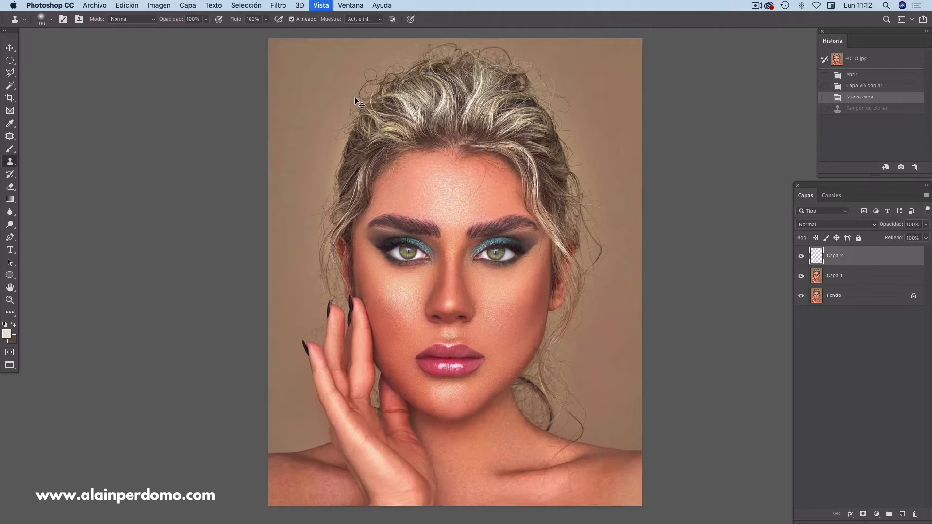
scroll(406, 175, up, 5)
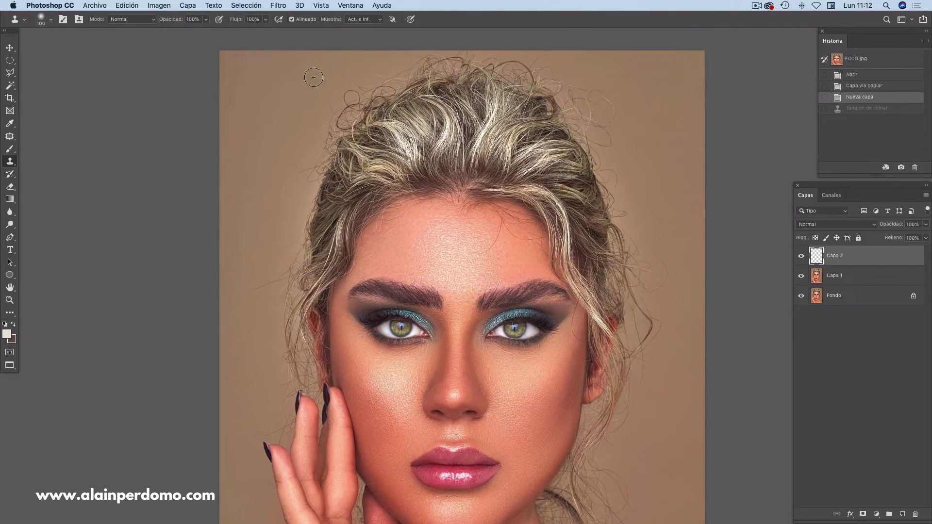
- Clone clean backdrop over stray hairs at the top and along the left hair edge
alt+click(307, 89)
mouse_move(323, 95)
mouse_down()
mouse_move(343, 95)
mouse_move(319, 100)
mouse_up()
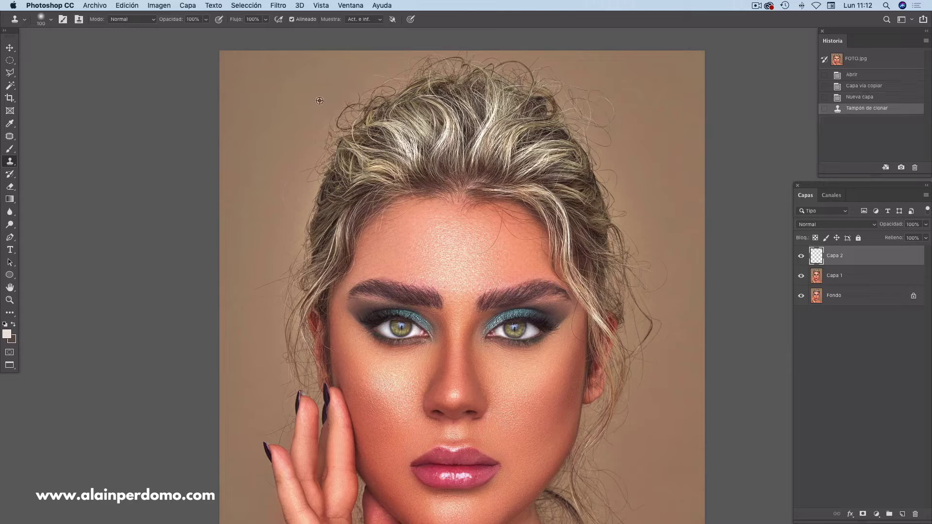
alt+click(309, 98)
mouse_move(359, 82)
mouse_down()
mouse_move(298, 175)
mouse_move(286, 199)
mouse_move(296, 209)
mouse_move(320, 144)
mouse_move(311, 165)
mouse_up()
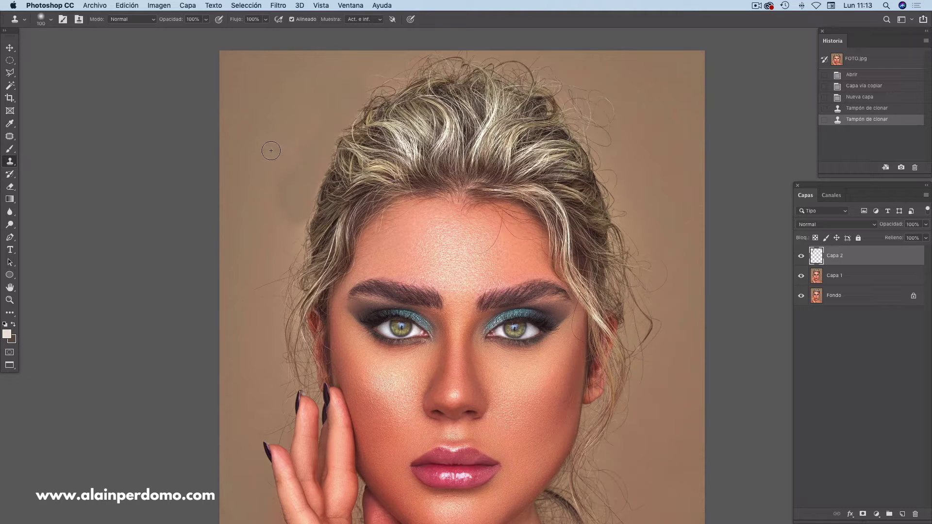
alt+click(260, 152)
drag(306, 136, 281, 199)
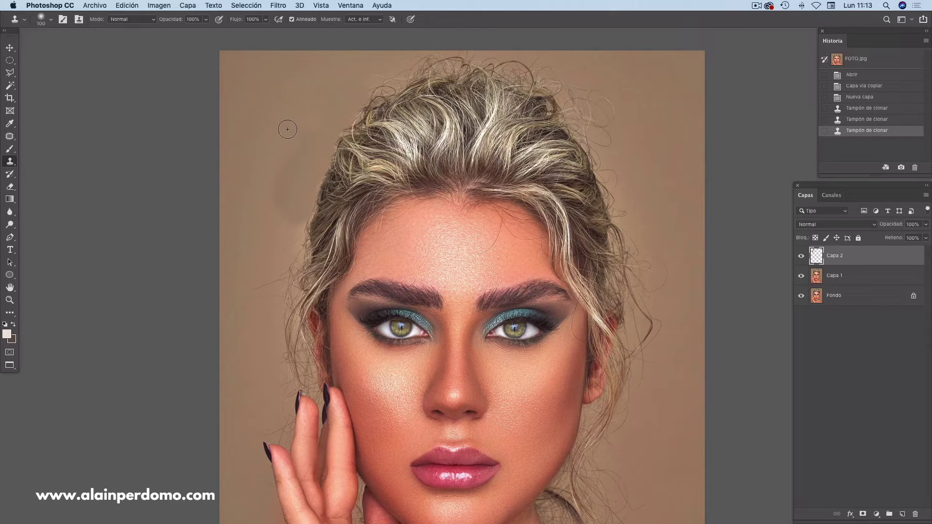
key(bracketright)
key(bracketright)
alt+click(257, 242)
mouse_move(284, 153)
mouse_down()
mouse_move(301, 130)
mouse_move(288, 144)
mouse_up()
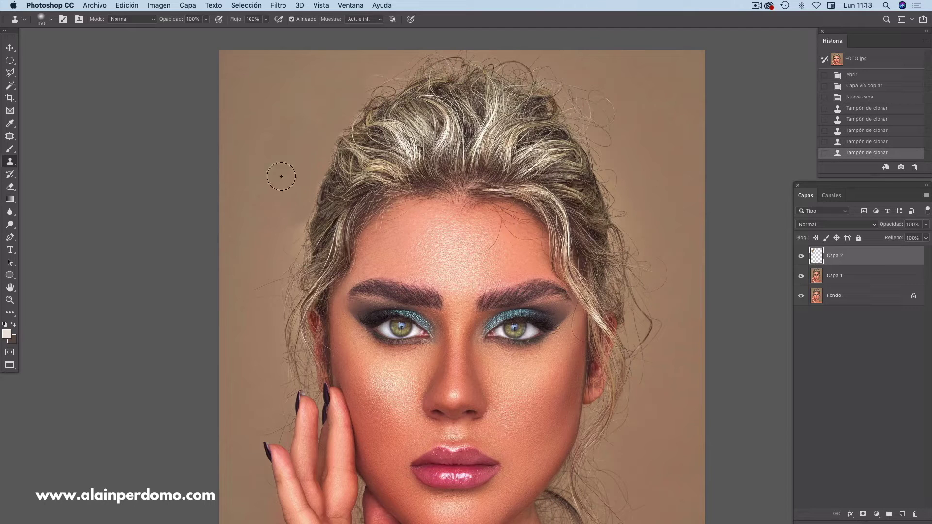
key(bracketleft)
key(bracketleft)
- Cover the stray hairs left of the head and cheek, down toward the hand
alt+click(263, 236)
drag(274, 233, 296, 228)
drag(263, 235, 257, 272)
alt+click(254, 279)
drag(258, 281, 275, 265)
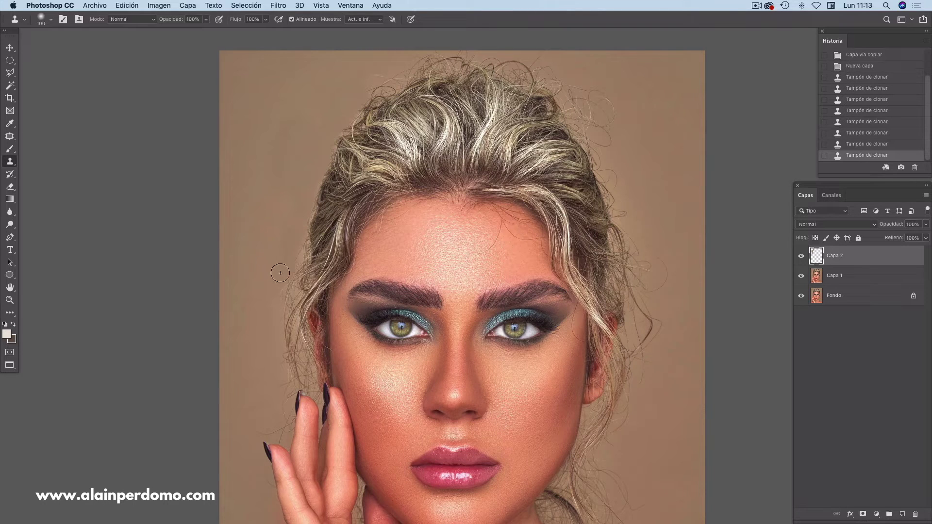
drag(260, 300, 269, 306)
alt+click(270, 268)
mouse_move(300, 243)
mouse_down()
mouse_move(275, 335)
mouse_move(278, 294)
mouse_up()
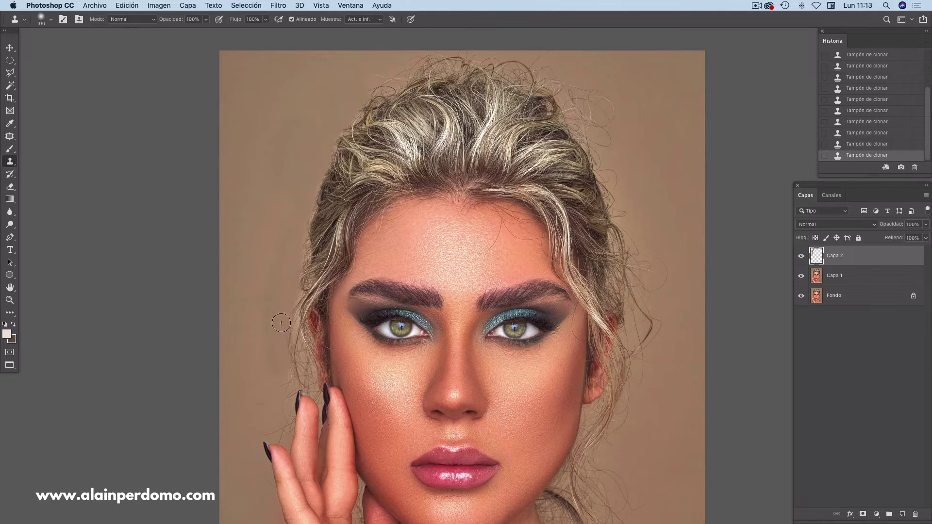
drag(297, 347, 300, 277)
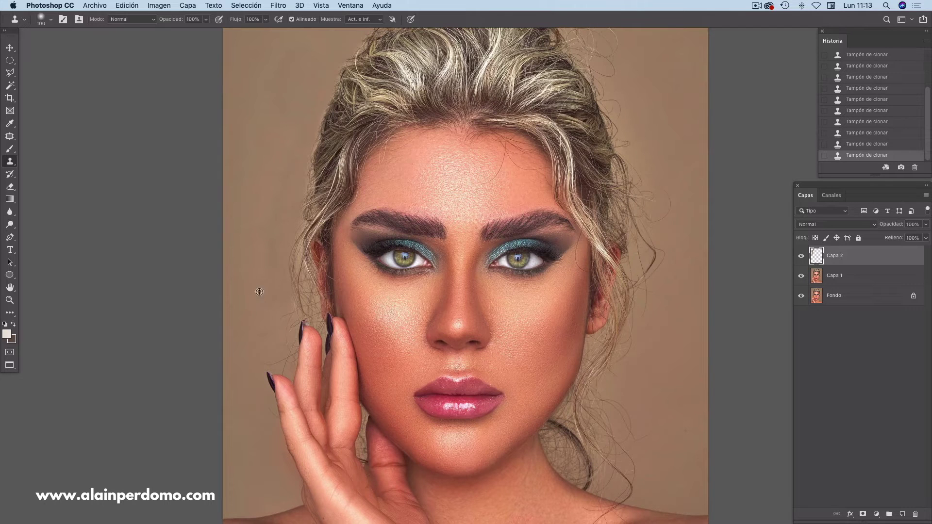
- Finish clearing stray hairs on the left background with an 80 px brush
drag(275, 319, 282, 301)
mouse_move(282, 301)
mouse_down()
mouse_move(266, 326)
mouse_move(269, 311)
mouse_move(279, 352)
mouse_up()
key(bracketleft)
key(bracketleft)
mouse_move(293, 348)
mouse_down()
mouse_move(291, 360)
mouse_move(270, 350)
mouse_up()
drag(297, 318, 291, 302)
drag(296, 216, 293, 230)
- Clone backdrop over the stray hairs above the head with a 100 px brush
drag(371, 134, 366, 243)
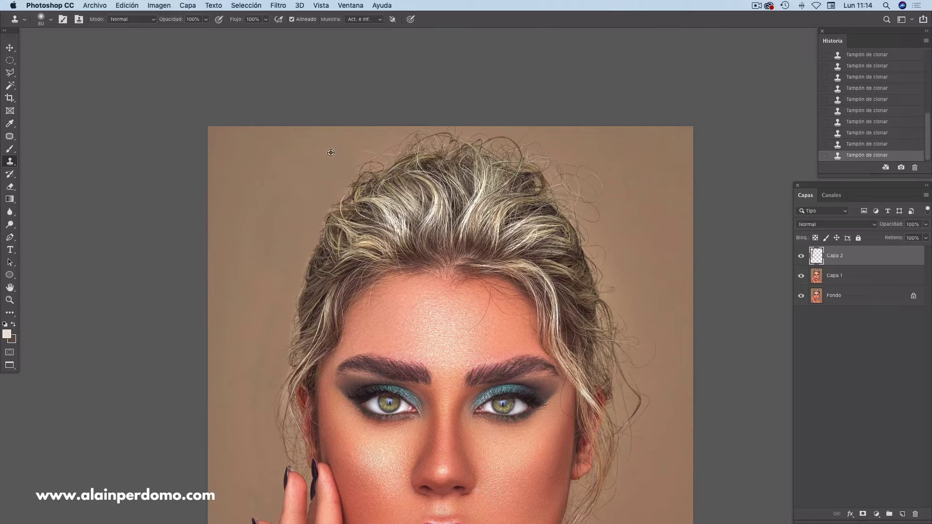
mouse_move(359, 161)
mouse_down()
mouse_move(370, 157)
mouse_move(395, 203)
mouse_move(372, 217)
mouse_up()
key(bracketright)
key(bracketright)
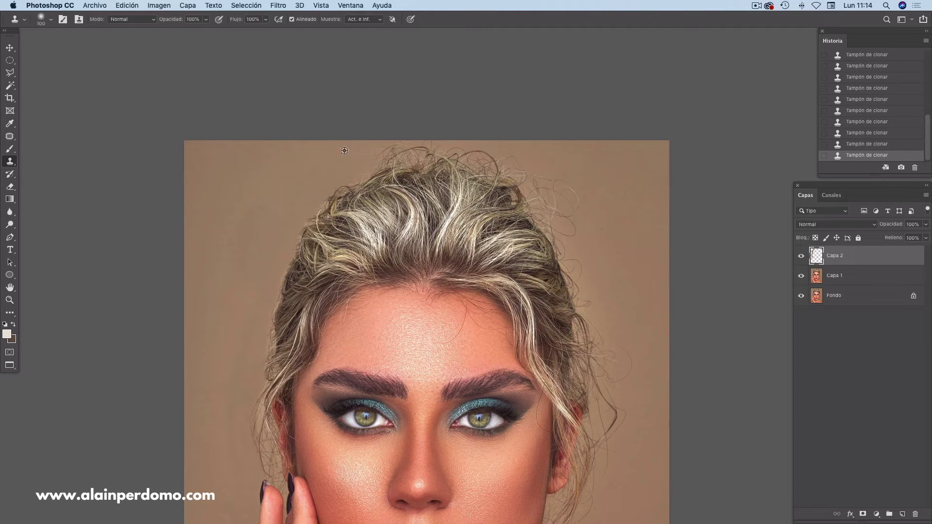
drag(376, 151, 359, 161)
drag(359, 162, 347, 167)
- Remove the stray strands along the top edge of the hair
drag(562, 156, 567, 164)
alt+click(567, 163)
drag(508, 144, 503, 149)
alt+click(588, 158)
drag(511, 161, 491, 157)
alt+click(602, 163)
drag(517, 162, 447, 146)
drag(431, 142, 384, 152)
drag(430, 141, 366, 160)
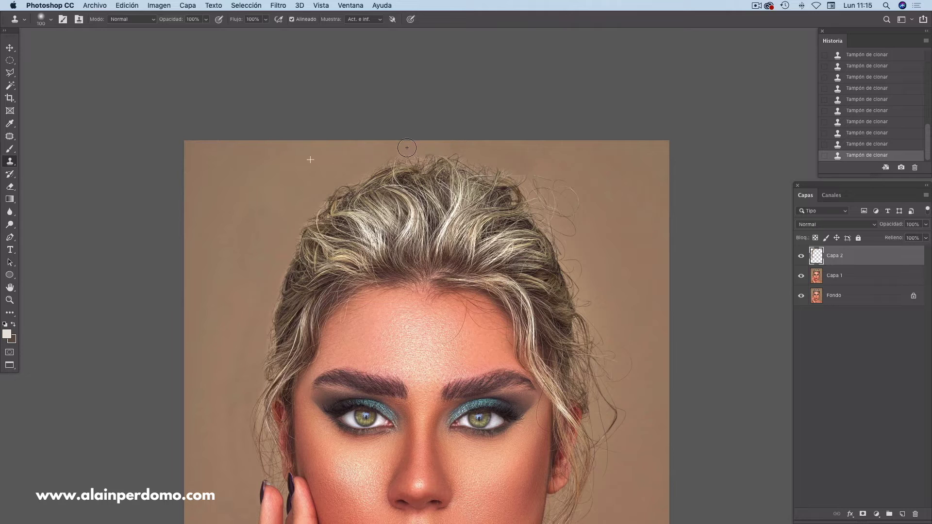
alt+click(555, 153)
drag(470, 148, 512, 163)
- Clear the stray curls down the right edge of the hair
alt+click(601, 179)
drag(556, 173, 525, 174)
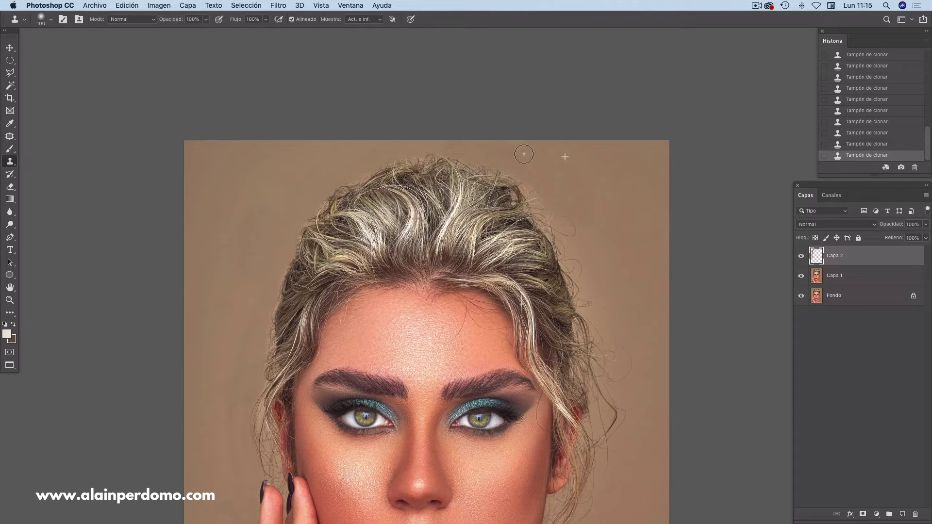
alt+click(591, 193)
drag(522, 178, 566, 245)
mouse_move(566, 246)
mouse_down()
mouse_move(594, 251)
mouse_move(586, 290)
mouse_up()
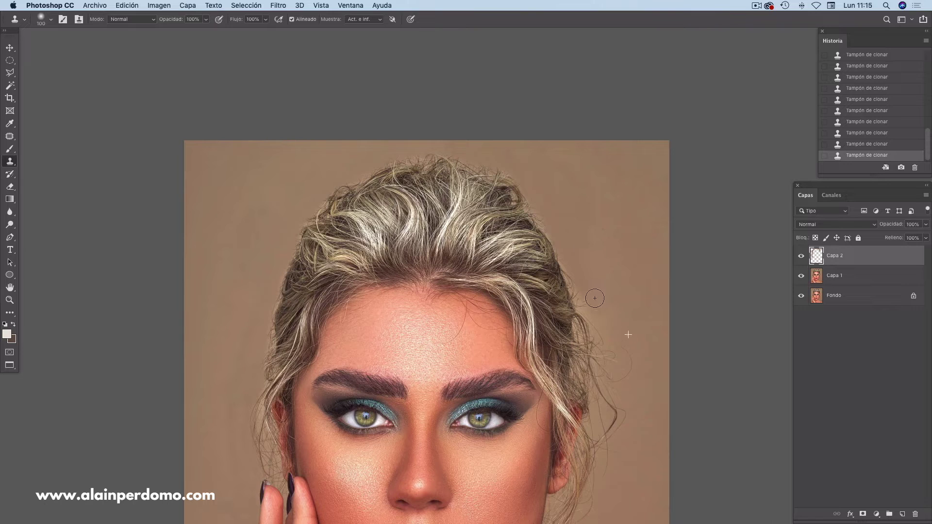
alt+click(620, 296)
drag(596, 302, 613, 380)
drag(602, 346, 608, 387)
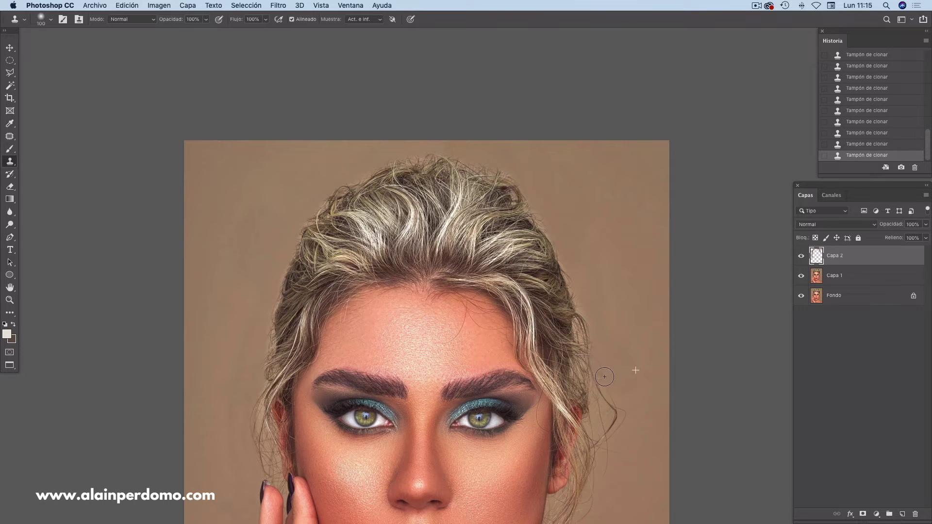
drag(608, 388, 618, 361)
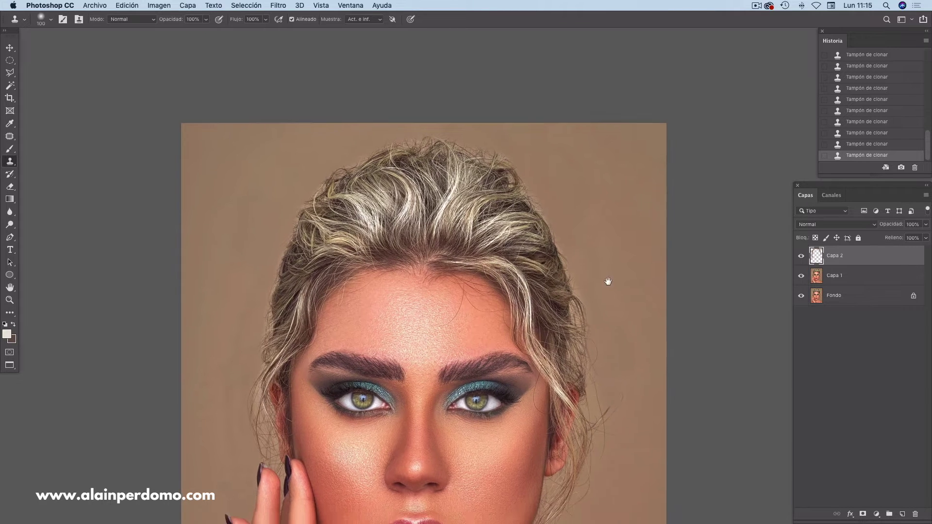
- Clone over stray hairs beside the right hair edge and faint hairs near the neck
scroll(607, 291, down, 5)
mouse_move(602, 313)
mouse_down()
mouse_move(590, 334)
mouse_move(573, 309)
mouse_move(574, 377)
mouse_move(577, 347)
mouse_up()
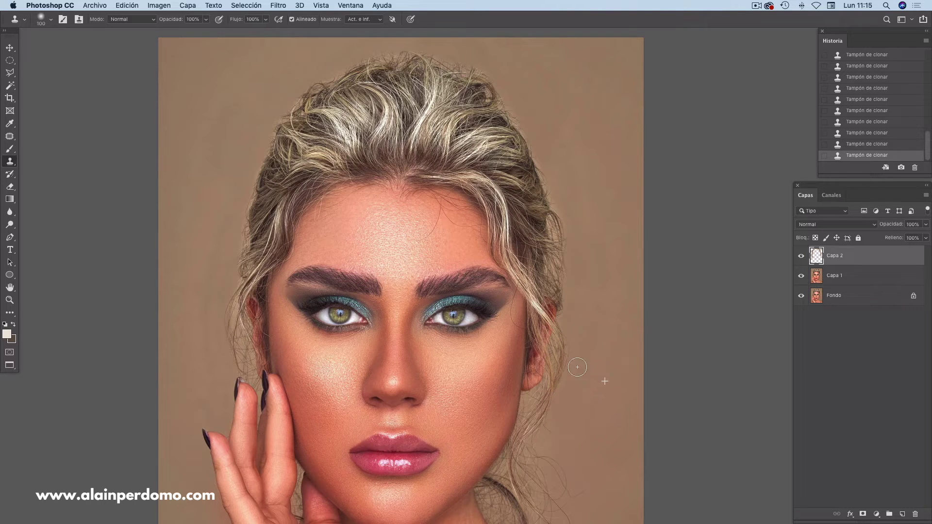
drag(578, 400, 556, 273)
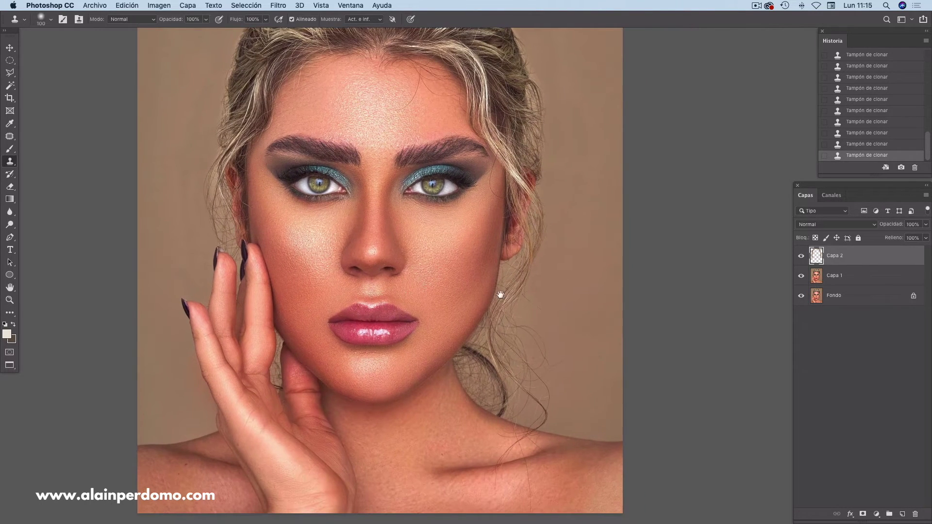
mouse_move(558, 310)
mouse_down()
mouse_move(543, 299)
mouse_move(537, 271)
mouse_move(534, 302)
mouse_up()
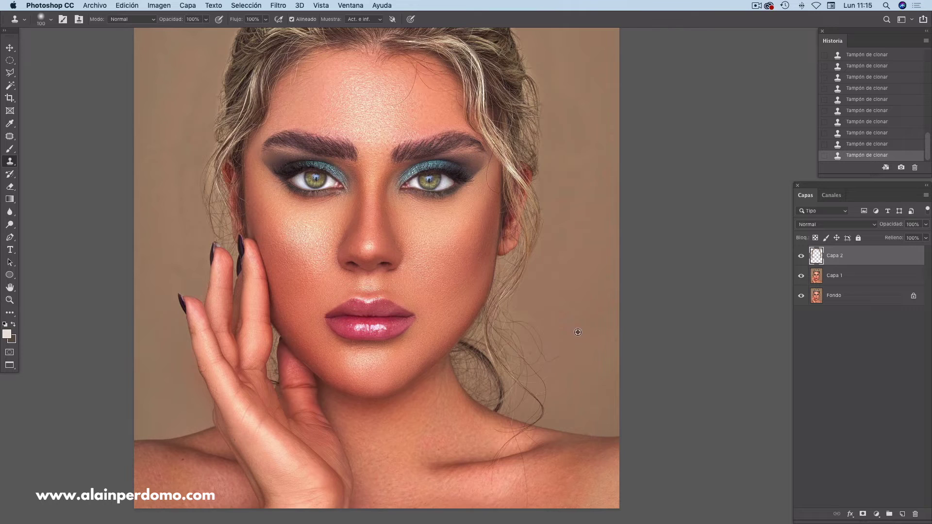
alt+click(592, 355)
mouse_move(567, 356)
mouse_down()
mouse_move(544, 355)
mouse_move(523, 319)
mouse_move(526, 304)
mouse_move(511, 308)
mouse_move(516, 335)
mouse_move(551, 394)
mouse_move(521, 348)
mouse_move(505, 355)
mouse_move(517, 354)
mouse_move(498, 323)
mouse_move(519, 300)
mouse_move(501, 332)
mouse_move(522, 368)
mouse_move(511, 358)
mouse_move(558, 408)
mouse_move(558, 344)
mouse_move(559, 359)
mouse_move(550, 351)
mouse_up()
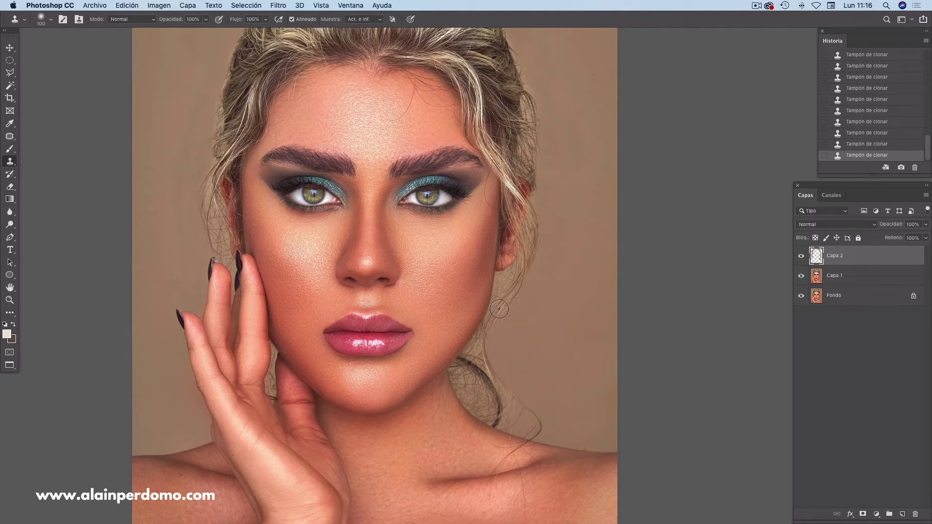
- Remove hairs beside the ear and along the jaw with a 50 px brush
drag(552, 216, 541, 317)
key(bracketleft)
key(bracketleft)
key(bracketleft)
drag(497, 294, 493, 300)
drag(482, 326, 477, 334)
- Undo and redo recent strokes, then stamp over the hair strands near the neck
key(ctrl+z)
key(ctrl+z)
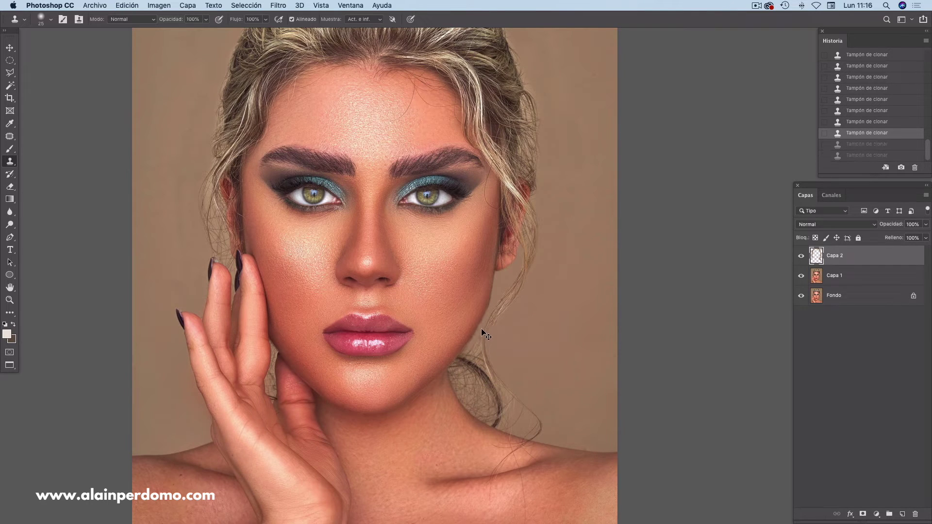
key(ctrl+z)
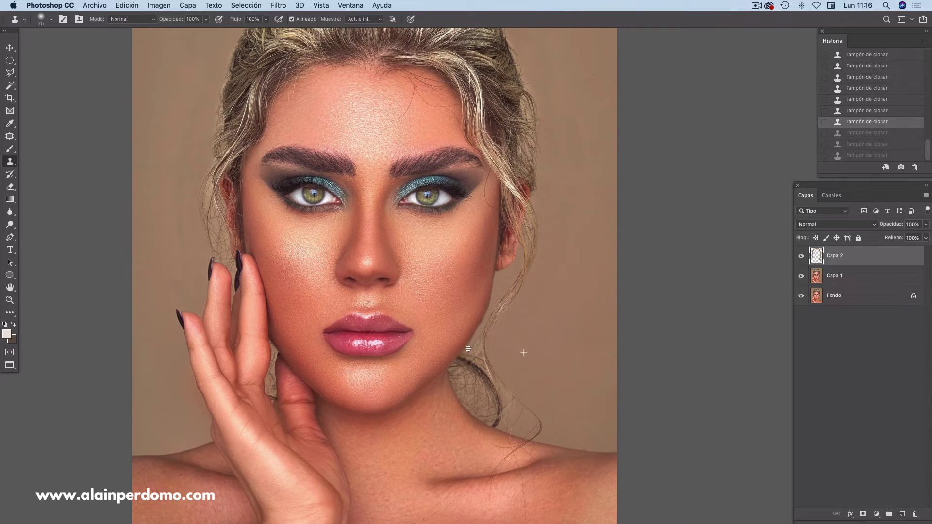
key(ctrl+shift+z)
key(ctrl+shift+z)
key(ctrl+shift+z)
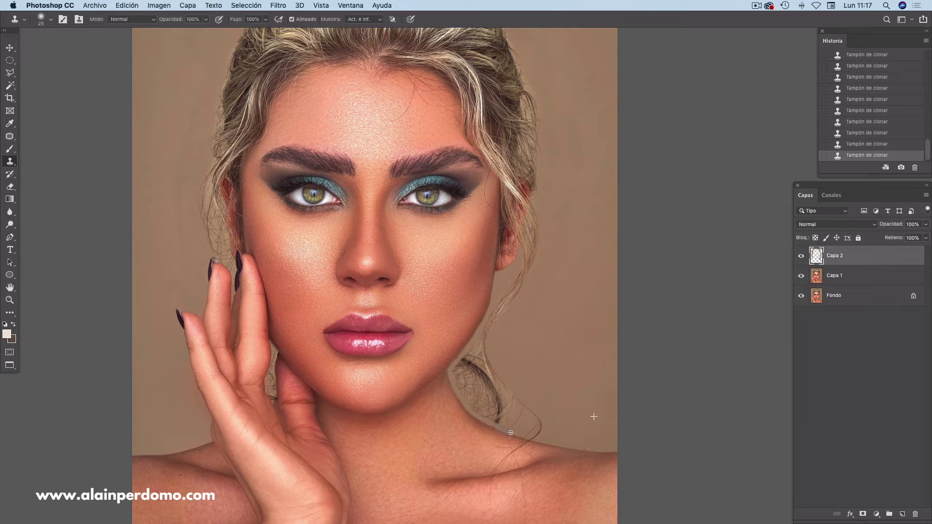
drag(490, 422, 497, 427)
drag(533, 421, 509, 398)
drag(482, 359, 511, 399)
- Paint out the remaining neck strands, resizing the brush between 45, 70 and 60 px
key(bracketright)
key(bracketright)
drag(475, 359, 479, 362)
drag(495, 394, 528, 423)
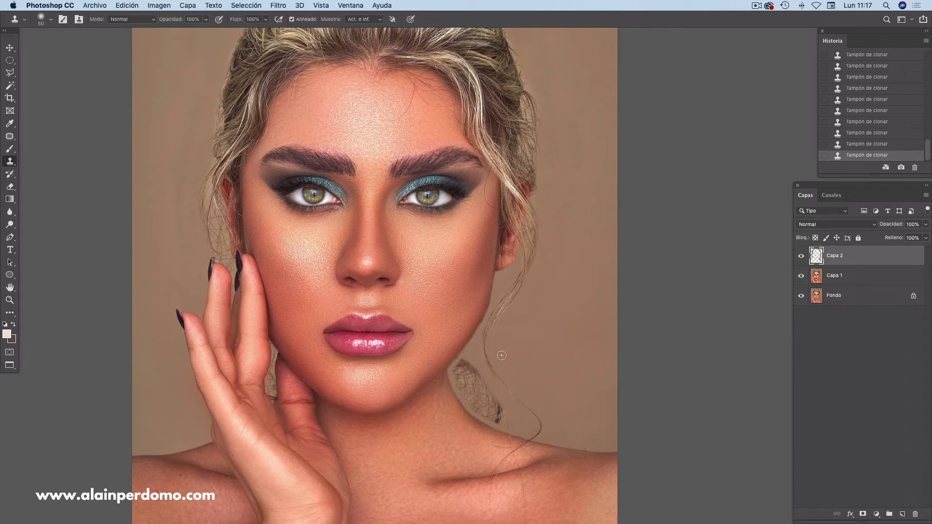
alt+click(554, 368)
key(bracketright)
mouse_move(475, 377)
mouse_down()
mouse_move(459, 368)
mouse_move(512, 421)
mouse_move(483, 416)
mouse_move(467, 374)
mouse_move(485, 410)
mouse_move(477, 388)
mouse_move(457, 368)
mouse_move(458, 379)
mouse_move(461, 362)
mouse_up()
key(bracketleft)
key(bracketleft)
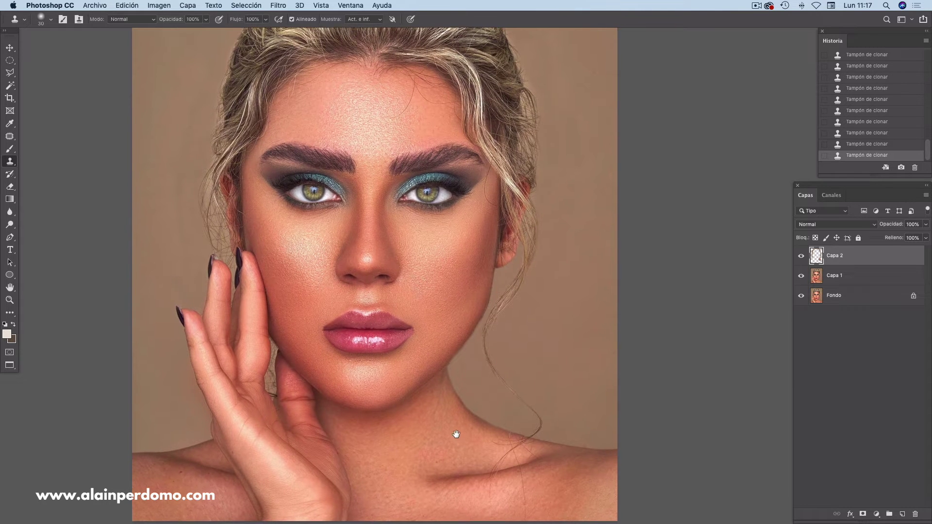
scroll(445, 337, up, 2)
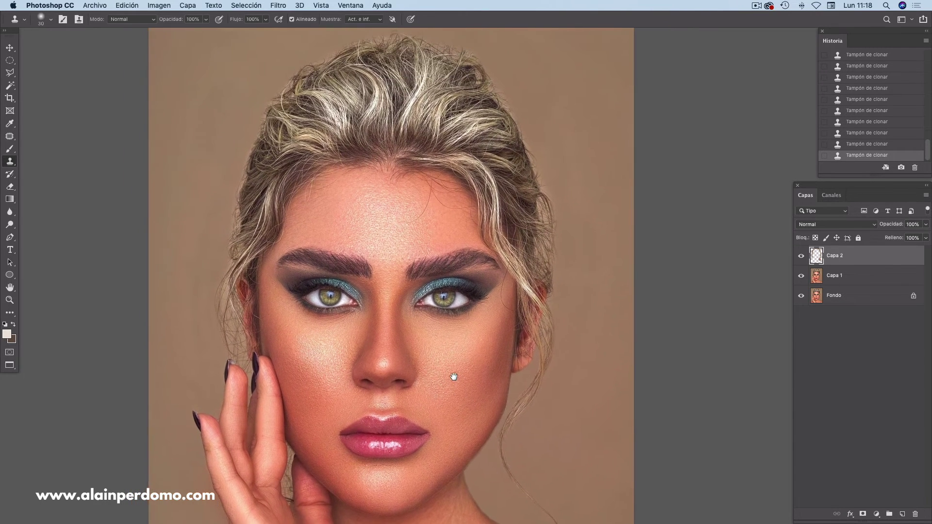
- Clean the right hair edge and left background with a 125 px brush, then 150 px
scroll(453, 377, up, 2)
scroll(457, 389, up, 2)
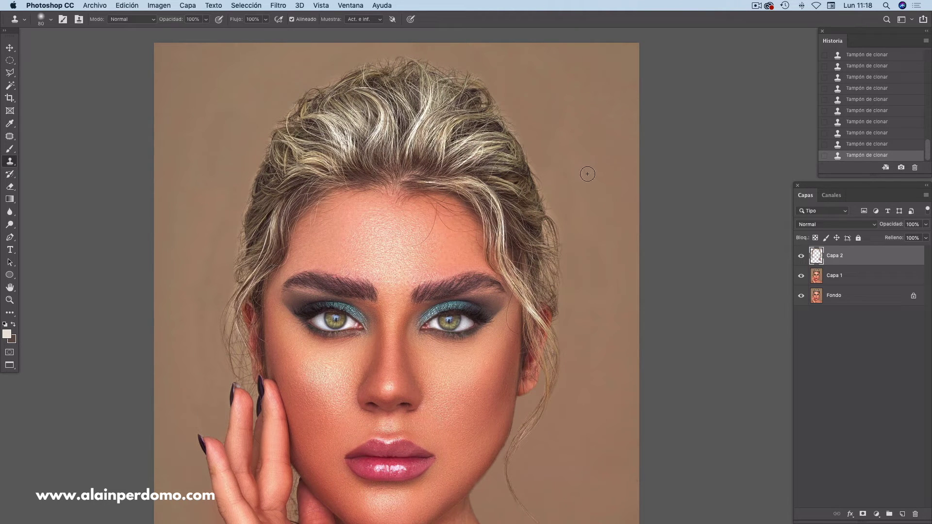
key(bracketright)
key(bracketright)
key(bracketright)
alt+click(601, 238)
mouse_move(561, 204)
mouse_down()
mouse_move(571, 233)
mouse_move(563, 205)
mouse_up()
drag(562, 205, 543, 155)
mouse_move(213, 141)
mouse_down()
mouse_move(208, 130)
mouse_move(187, 202)
mouse_up()
key(bracketright)
key(bracketright)
key(bracketleft)
key(bracketleft)
key(bracketleft)
key(bracketleft)
- Clone along the left hair edge with a 70 px brush after undoing a stroke
alt+click(211, 294)
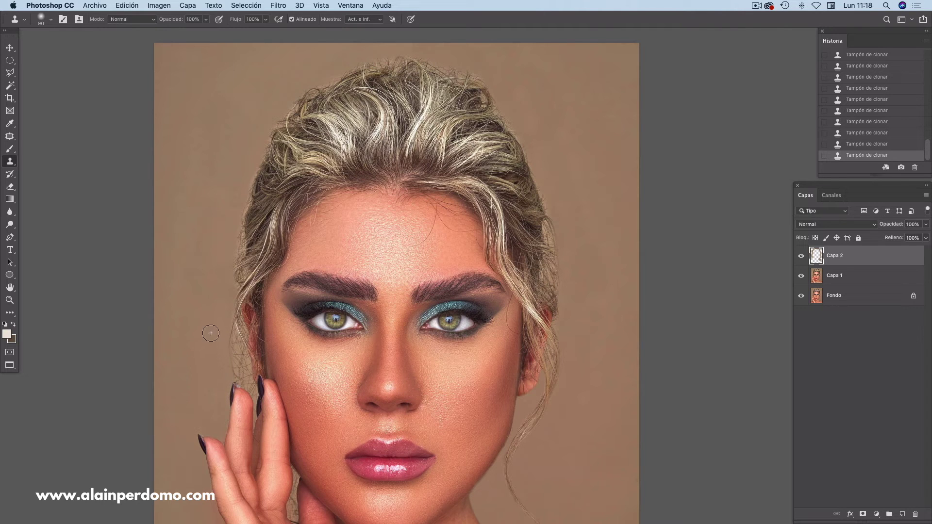
drag(344, 274, 352, 239)
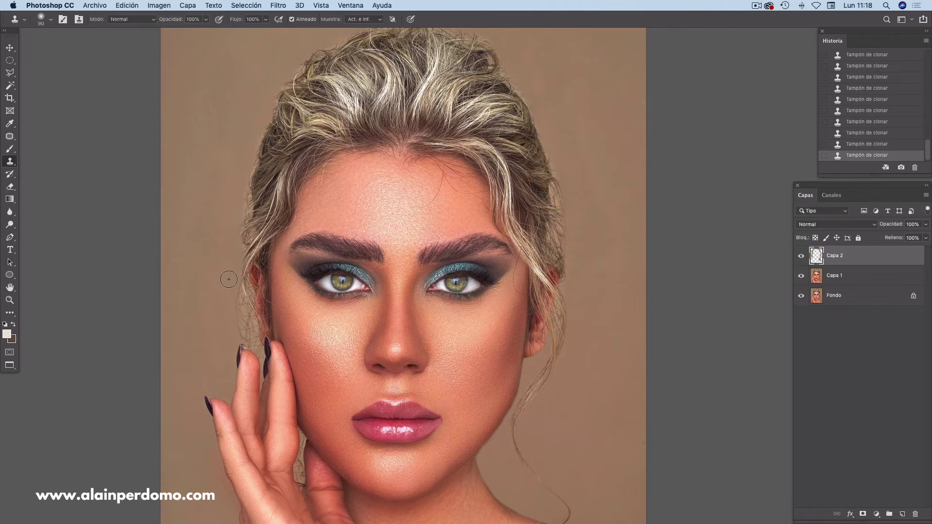
key(ctrl+z)
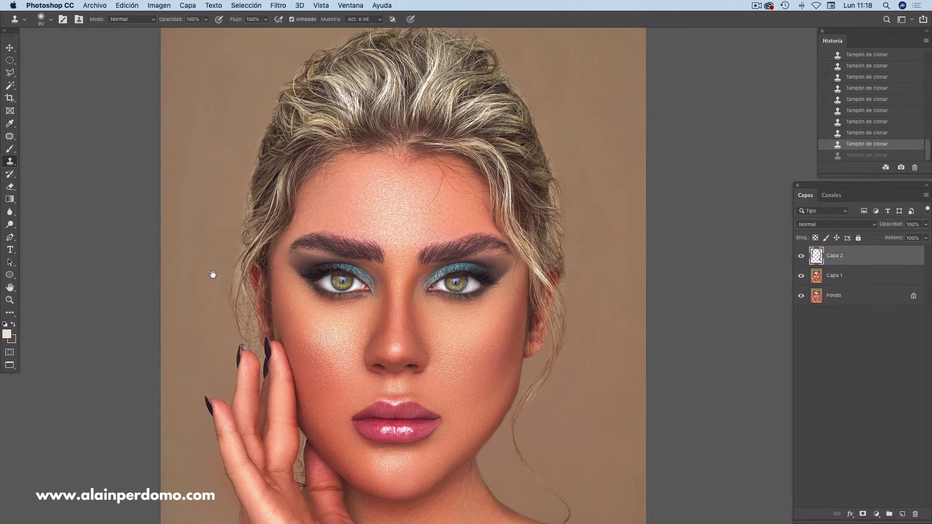
drag(212, 275, 211, 273)
key(bracketleft)
key(bracketleft)
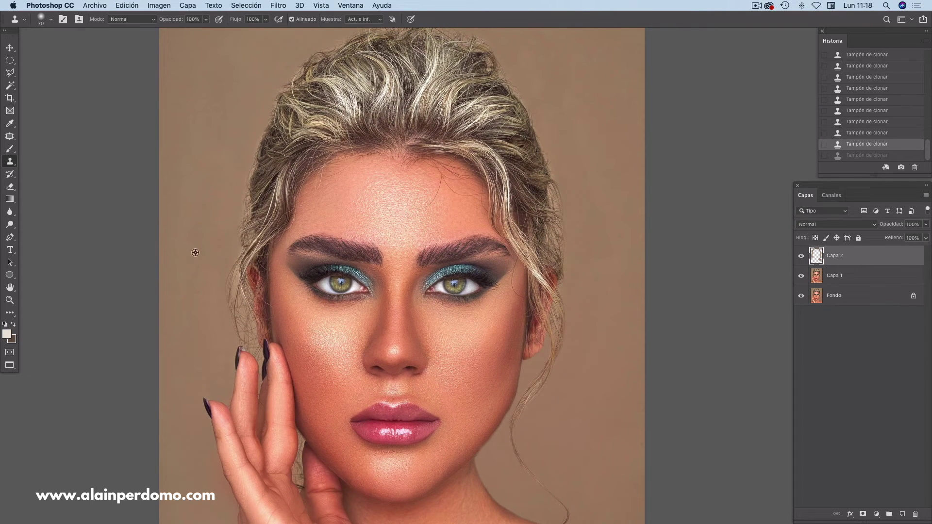
drag(236, 257, 227, 292)
drag(227, 292, 240, 189)
drag(241, 189, 248, 159)
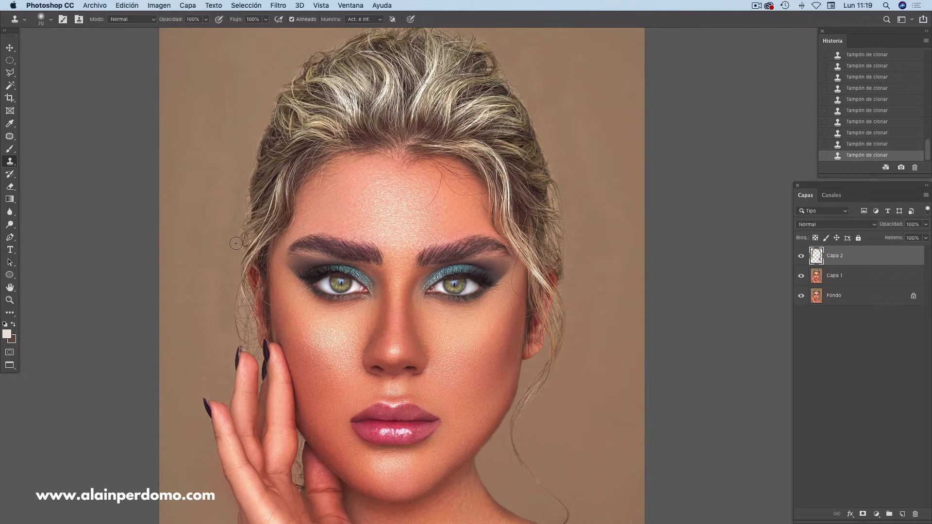
- Clone over the last stray hairs beside the head, then hide Capa 2 to compare
key(bracketright)
key(bracketright)
key(bracketright)
alt+click(195, 203)
drag(229, 192, 220, 255)
drag(411, 219, 385, 253)
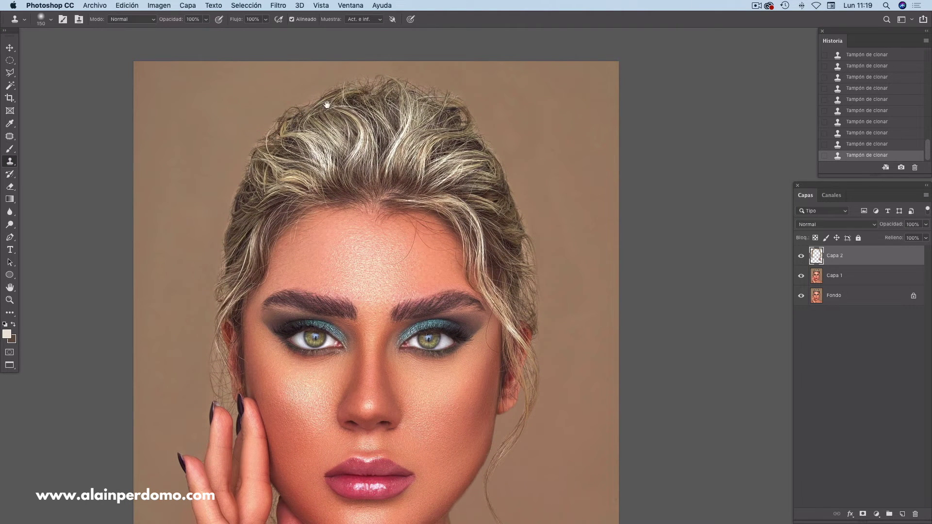
mouse_move(418, 280)
mouse_down()
mouse_move(426, 247)
mouse_move(380, 256)
mouse_up()
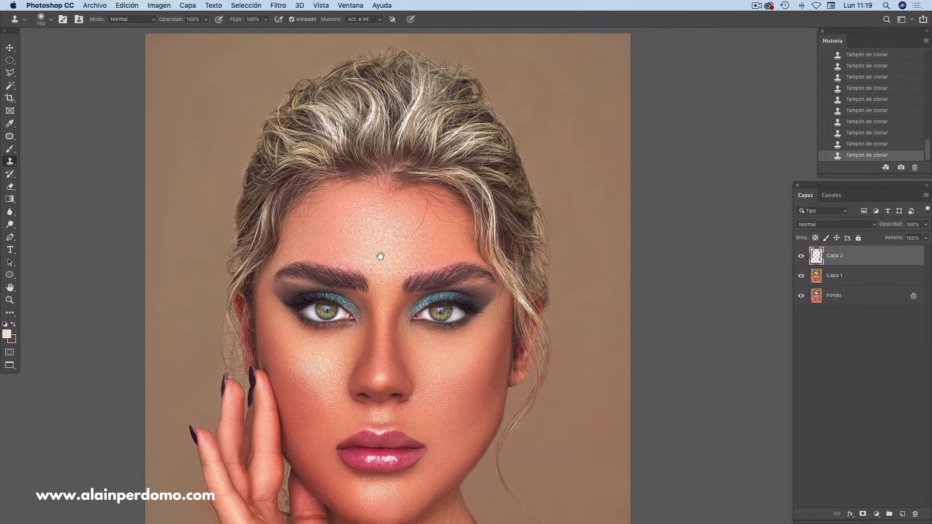
drag(595, 285, 600, 278)
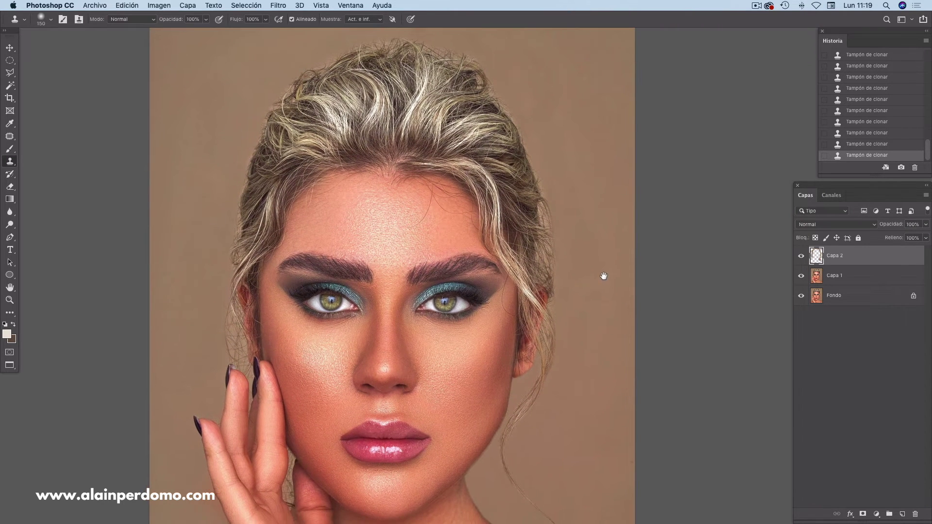
click(802, 257)
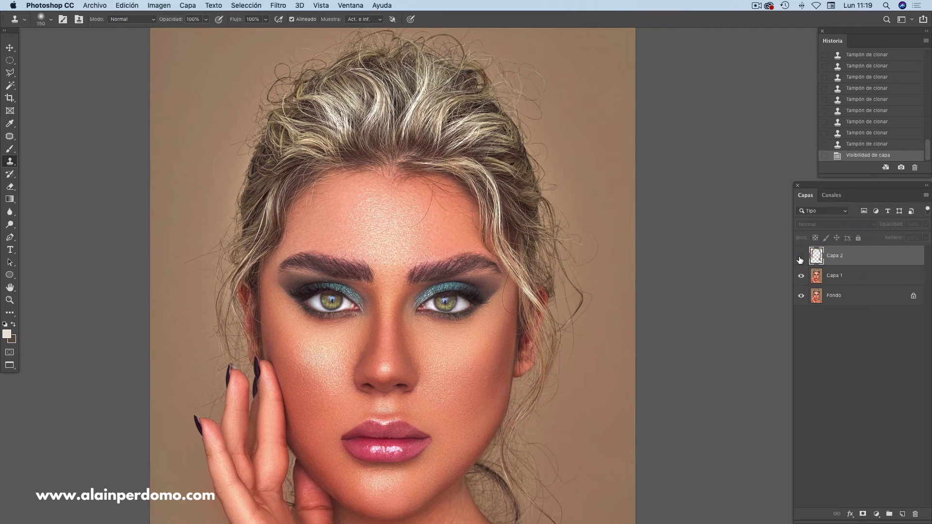
- Toggle Capa 2 on and off to compare the portrait with and without the hair cleanup
click(801, 257)
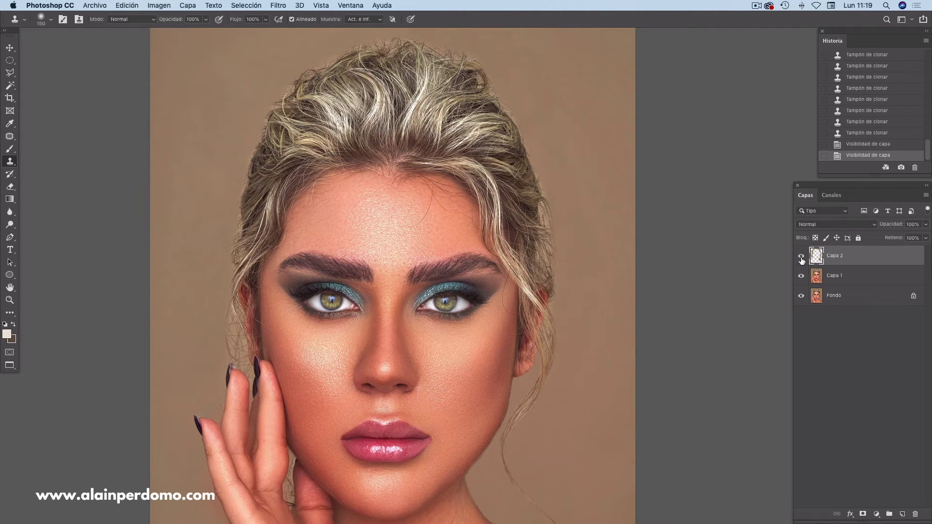
click(801, 258)
key(super+0)
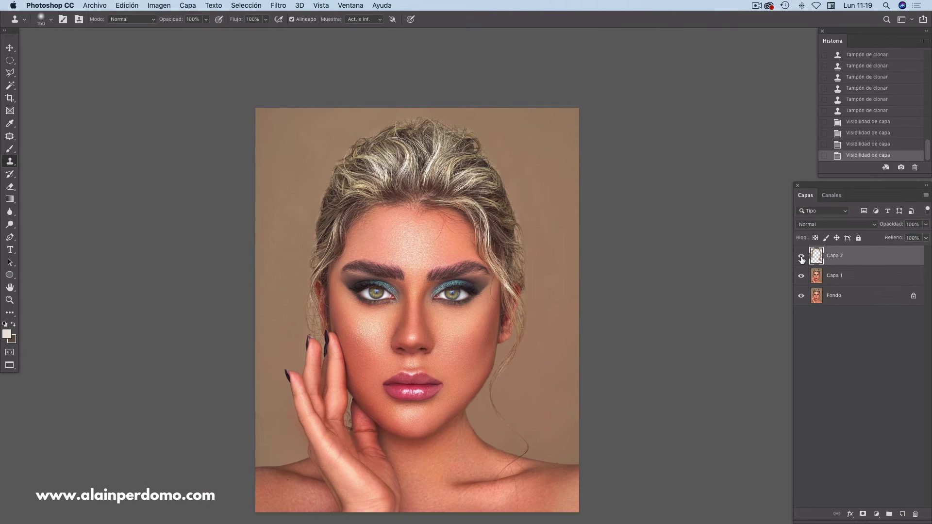
click(802, 258)
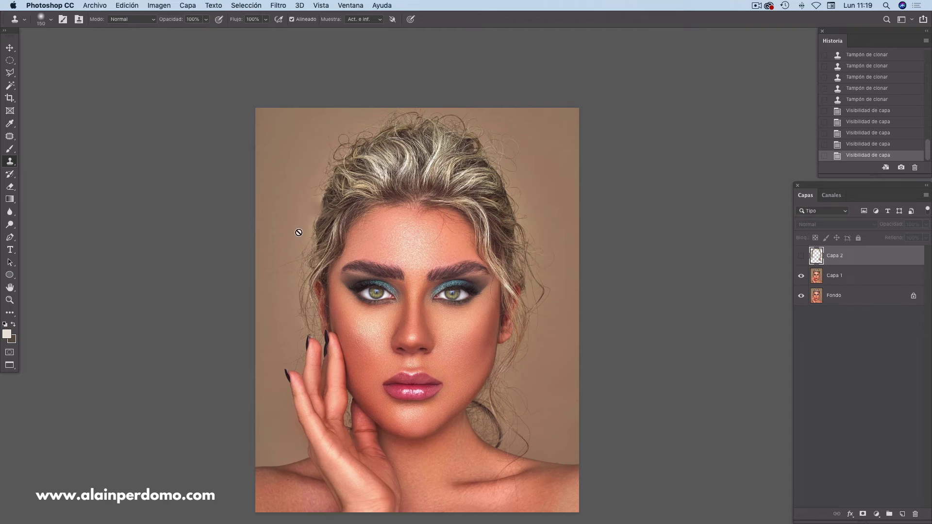
click(801, 258)
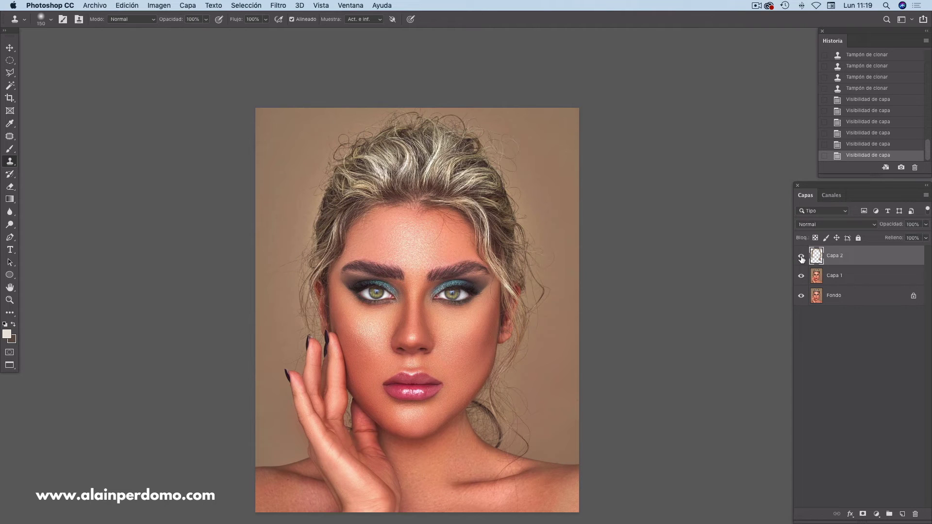
click(801, 257)
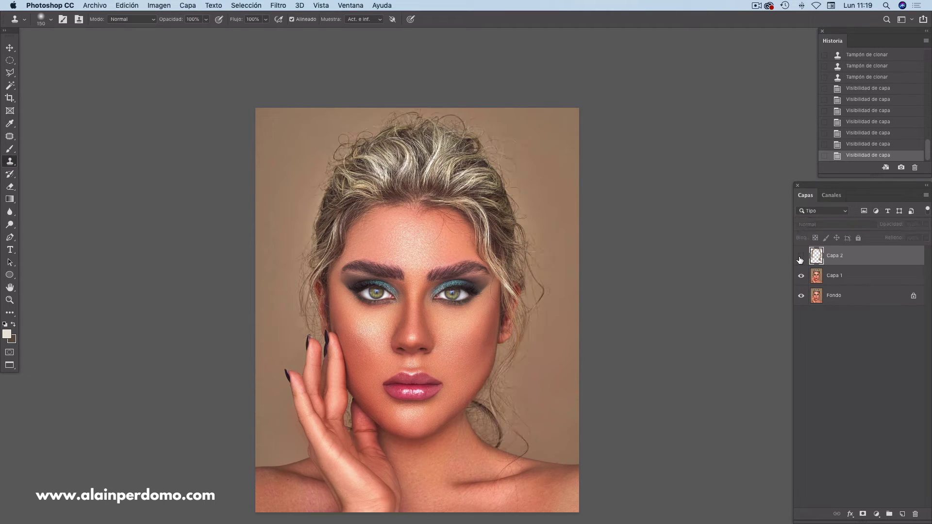
click(801, 257)
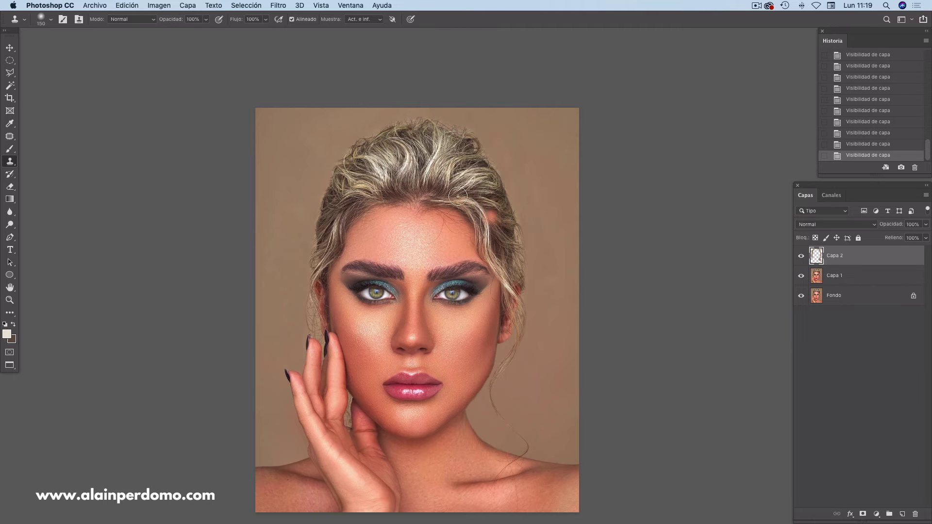
- Zoom in and clone out the remaining stray forehead hairs with a smaller Clone Stamp brush
key(ctrl+plus)
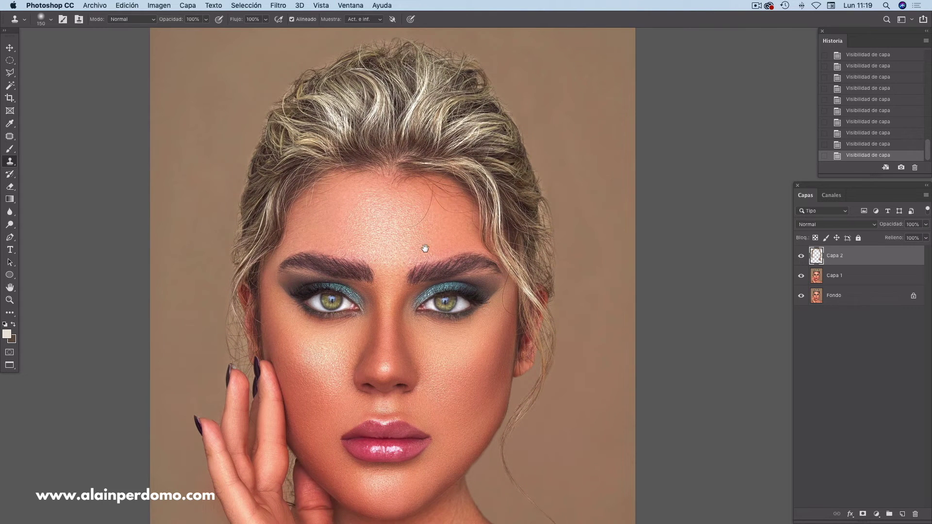
drag(428, 245, 432, 247)
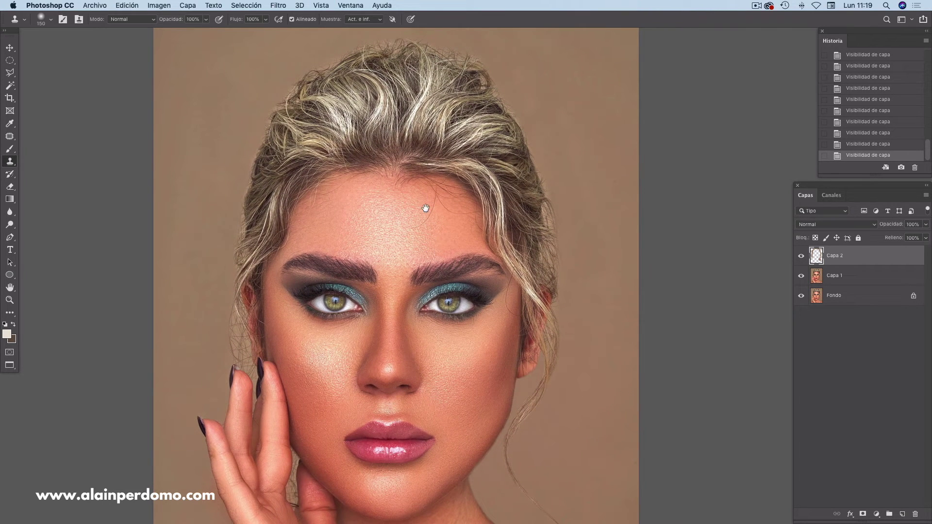
key(bracketleft)
key(bracketleft)
key(bracketleft)
key(bracketleft)
mouse_move(433, 198)
mouse_down()
mouse_move(431, 232)
mouse_move(436, 215)
mouse_up()
mouse_move(409, 251)
mouse_down()
mouse_move(422, 271)
mouse_move(402, 235)
mouse_up()
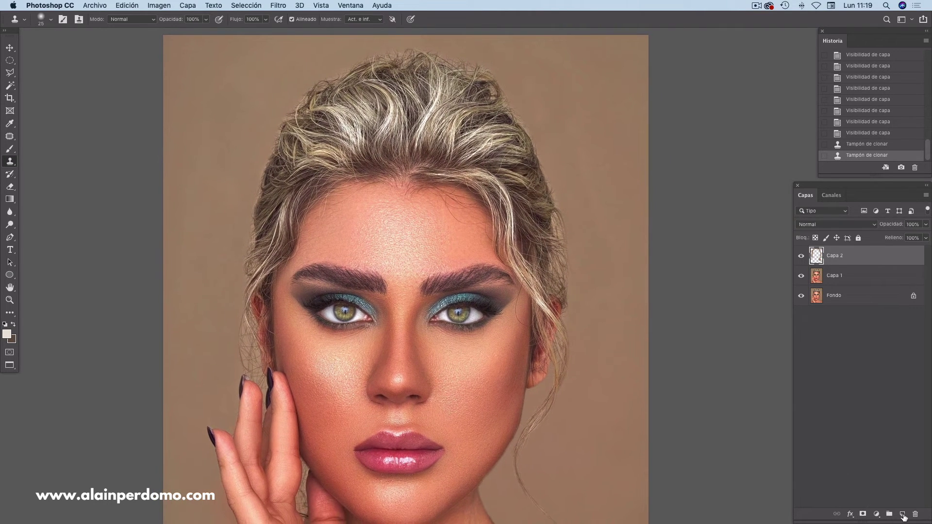
- Add empty layer Capa 3 and set the Brush colours to dark brown foreground and beige background
click(902, 516)
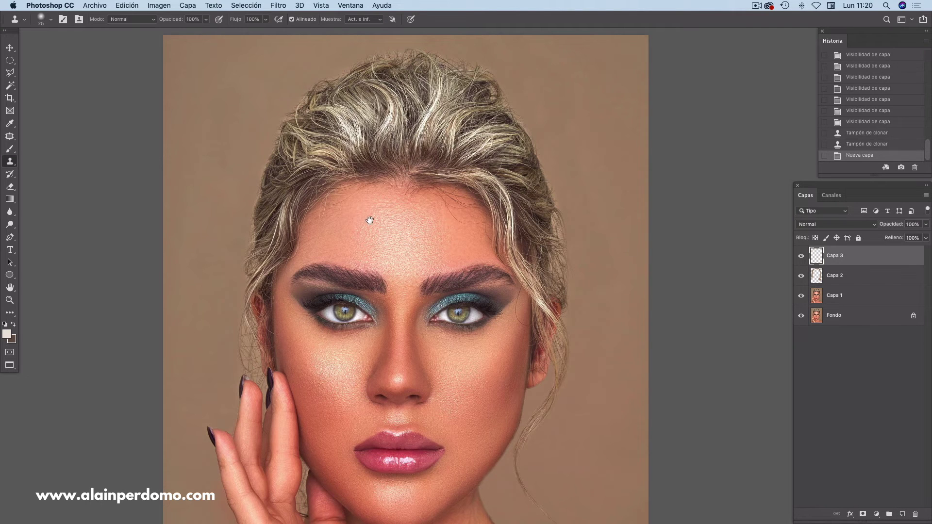
key(b)
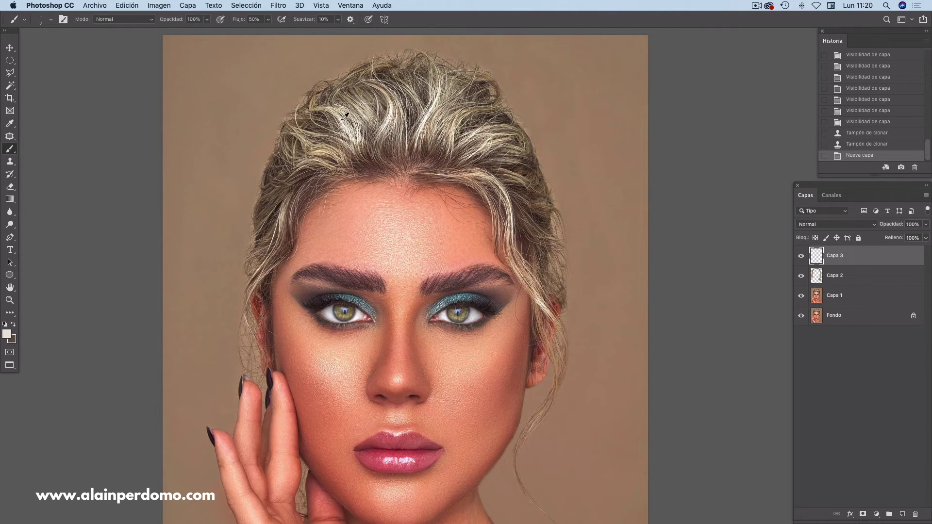
alt+click(426, 117)
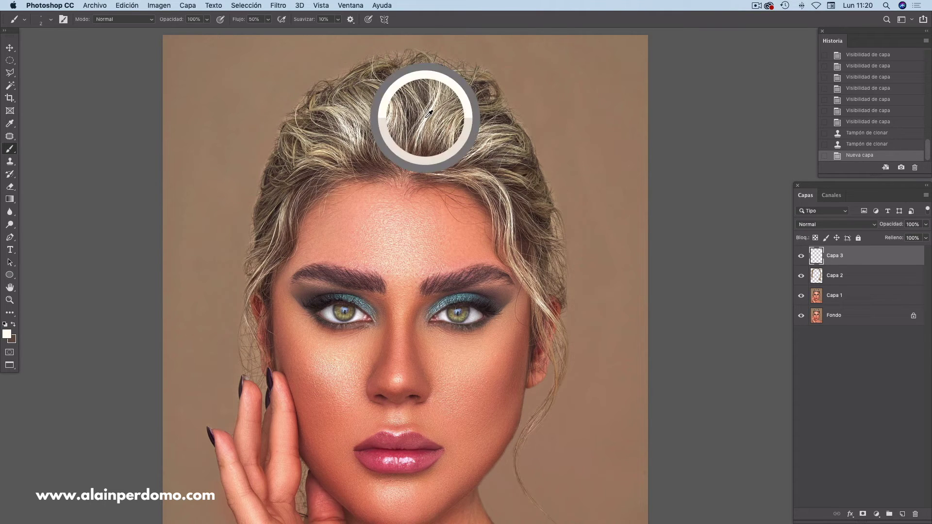
click(6, 334)
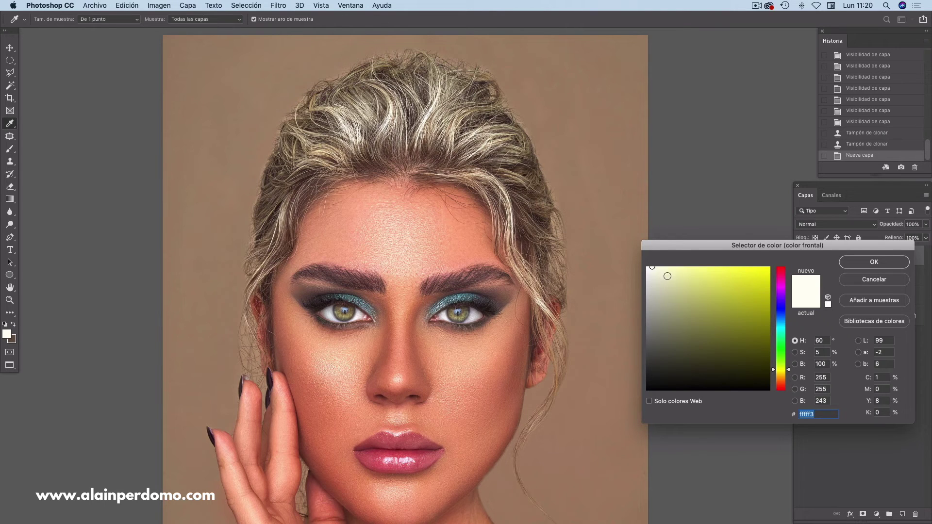
click(868, 280)
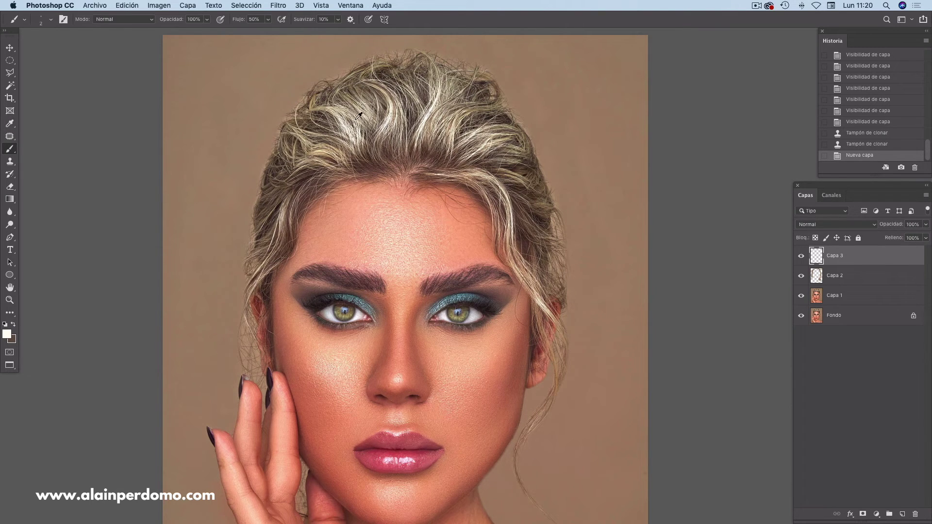
alt+click(336, 113)
key(x)
click(7, 335)
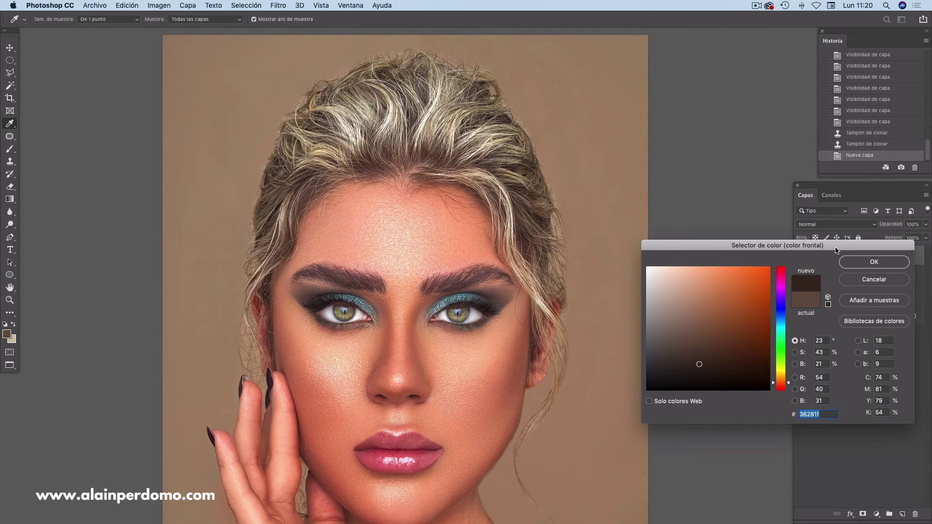
click(874, 261)
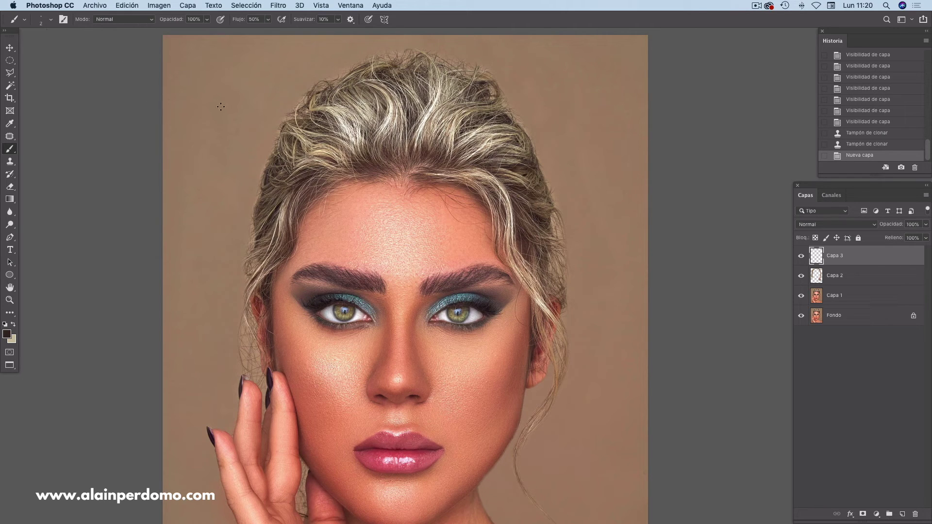
- Set the brush hardness (Dureza) to 80%
right_click(233, 141)
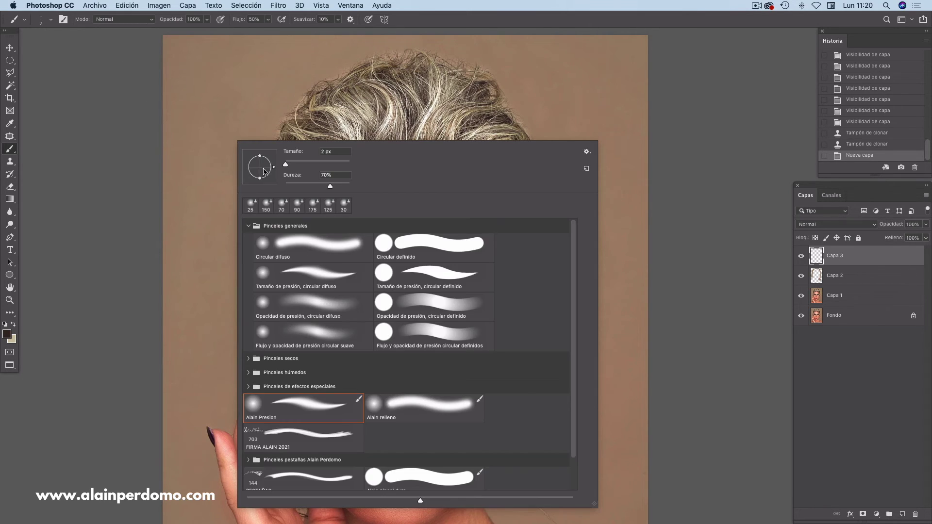
click(332, 178)
text(80)
key(Return)
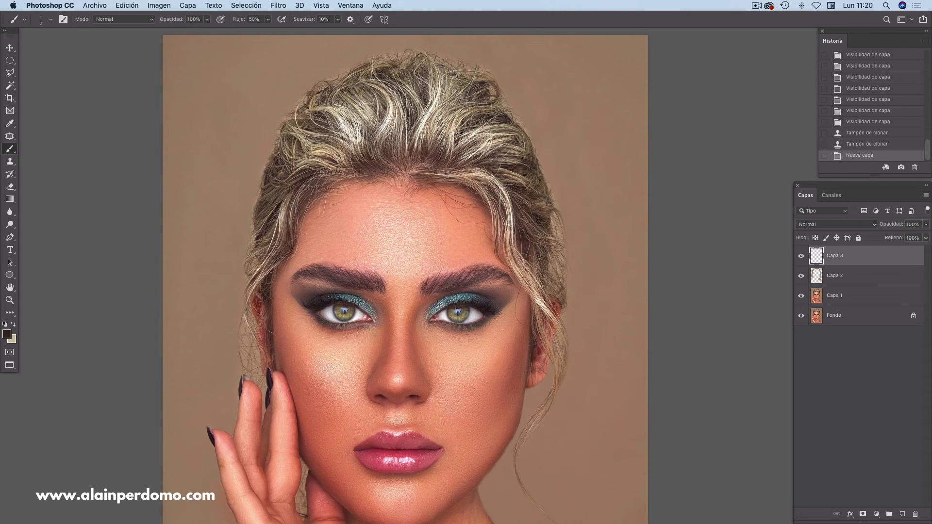
- Lower the brush Flujo to 40% and keep the test stroke on Capa 3
scroll(360, 162, up, 3)
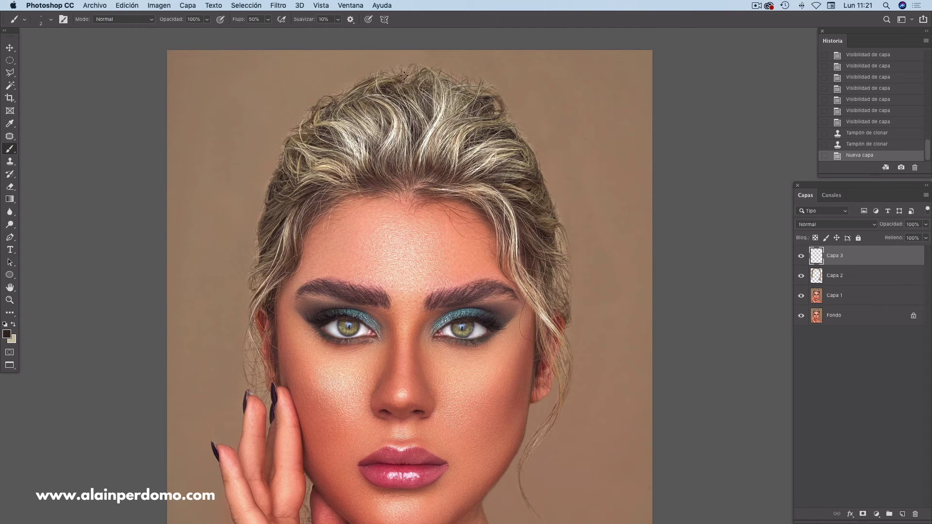
click(372, 72)
key(super+z)
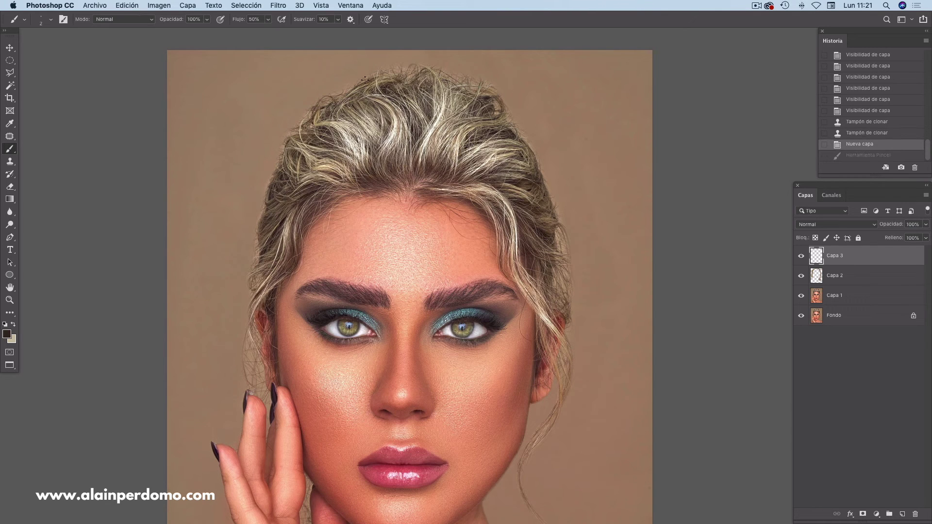
click(260, 18)
key(ctrl+shift+z)
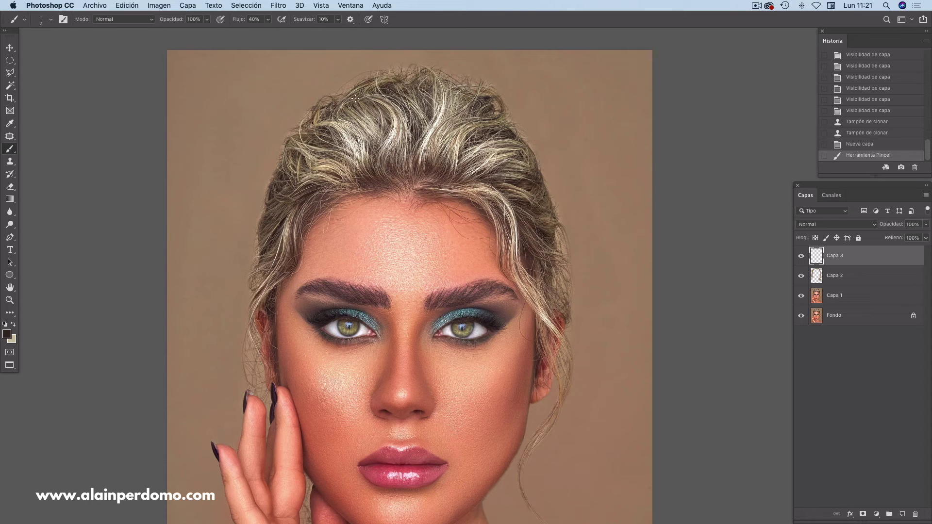
- Paint fine hair strands along the hairline, then revert the last three strokes in History
mouse_move(392, 79)
mouse_down()
mouse_move(383, 89)
mouse_move(373, 80)
mouse_up()
drag(336, 109, 352, 87)
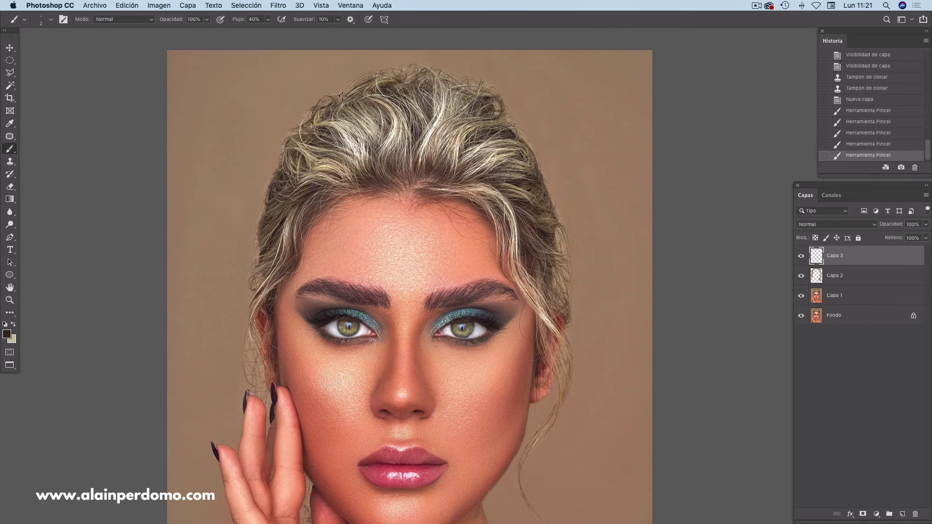
drag(311, 132, 316, 109)
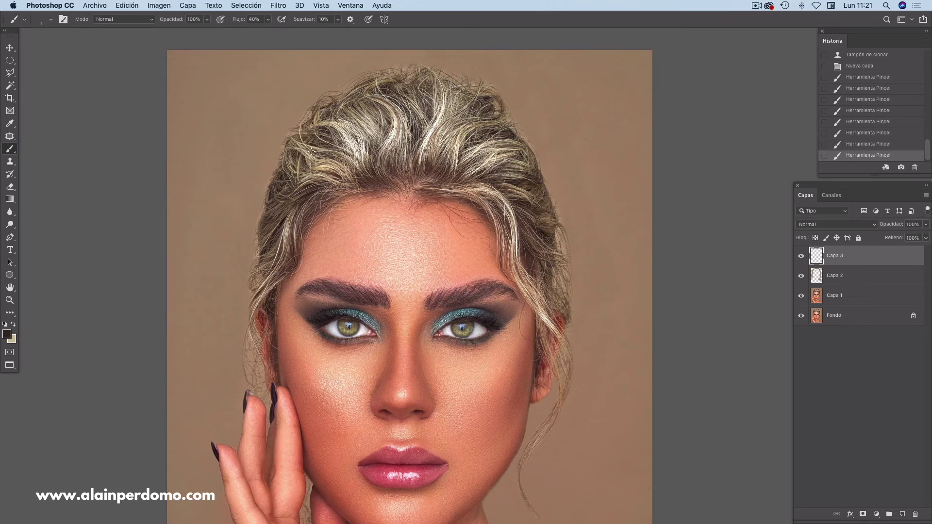
drag(305, 145, 305, 163)
click(863, 120)
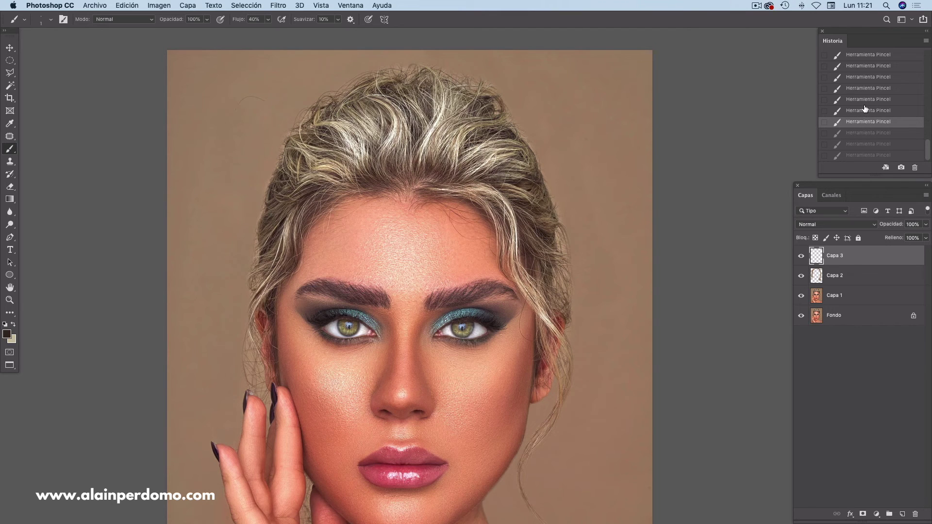
click(864, 111)
click(864, 99)
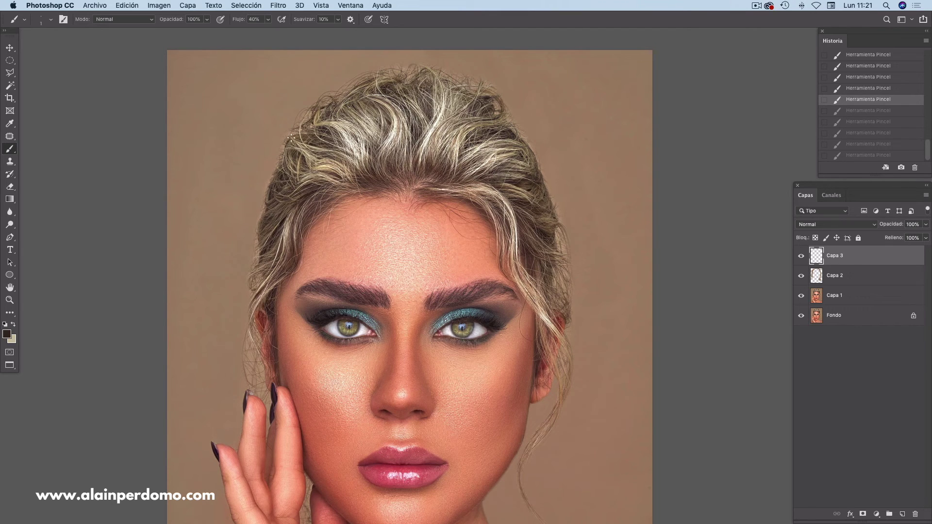
- Restore all undone brush strokes and step through History to compare them, keeping every stroke
key(ctrl+shift+z)
key(ctrl+shift+z)
key(ctrl+shift+z)
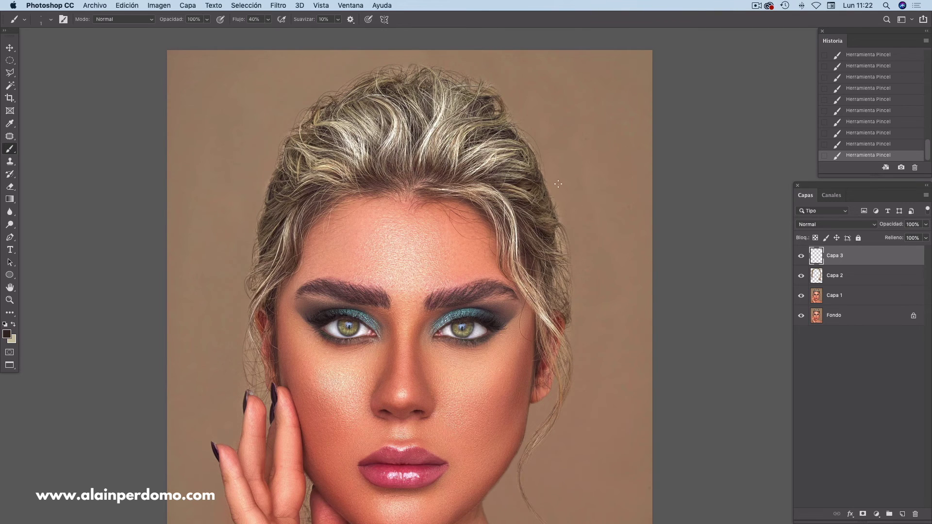
key(ctrl+z)
key(ctrl+z)
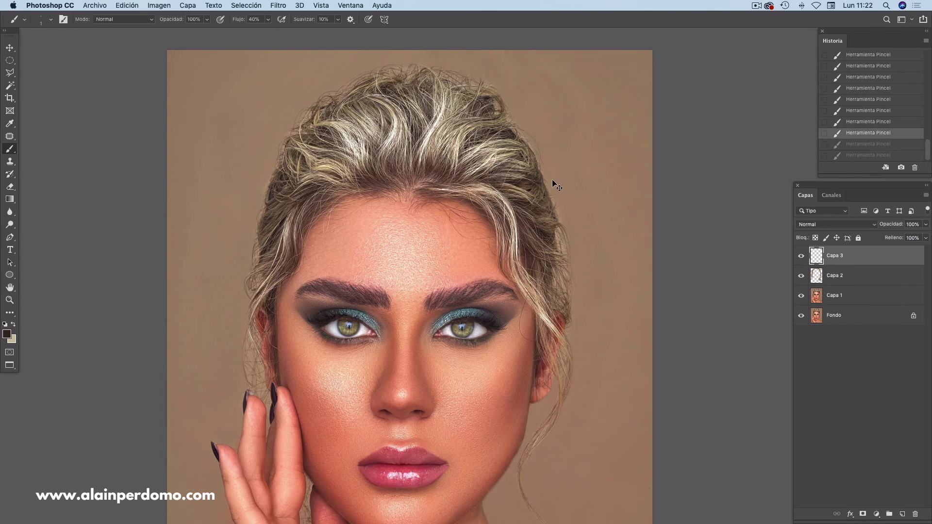
key(ctrl+z)
key(ctrl+shift+z)
key(ctrl+shift+z)
key(ctrl+shift+z)
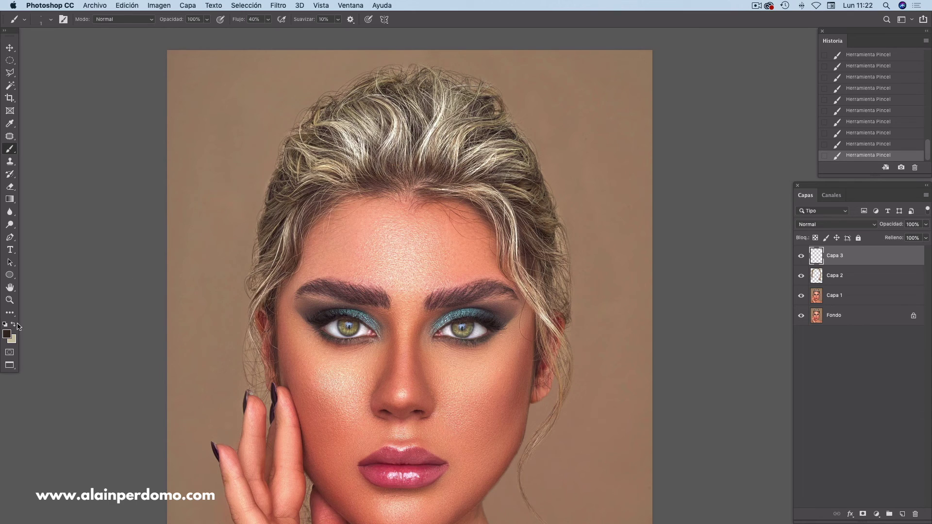
- Switch to beige, enlarge the brush slightly, and compare the latest hair-edge stroke before keeping it
key(x)
key(bracketright)
key(super+z)
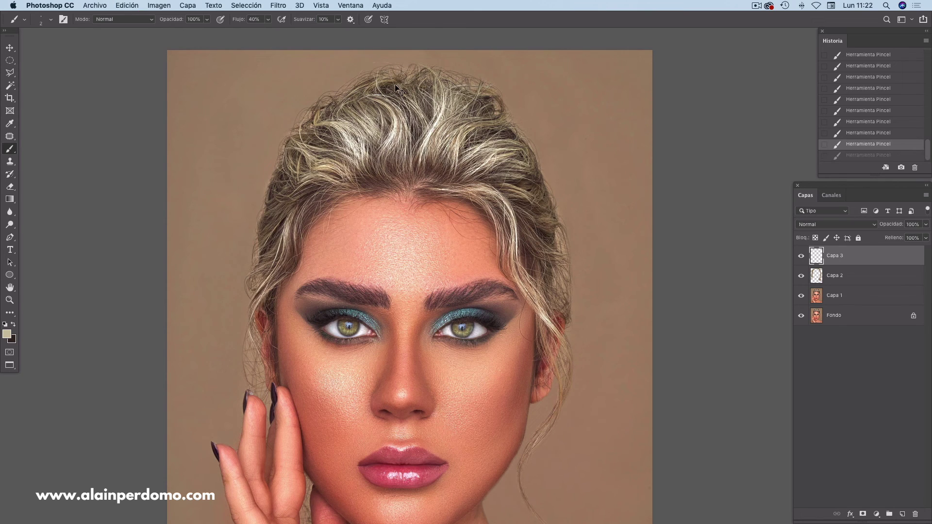
key(shift+super+z)
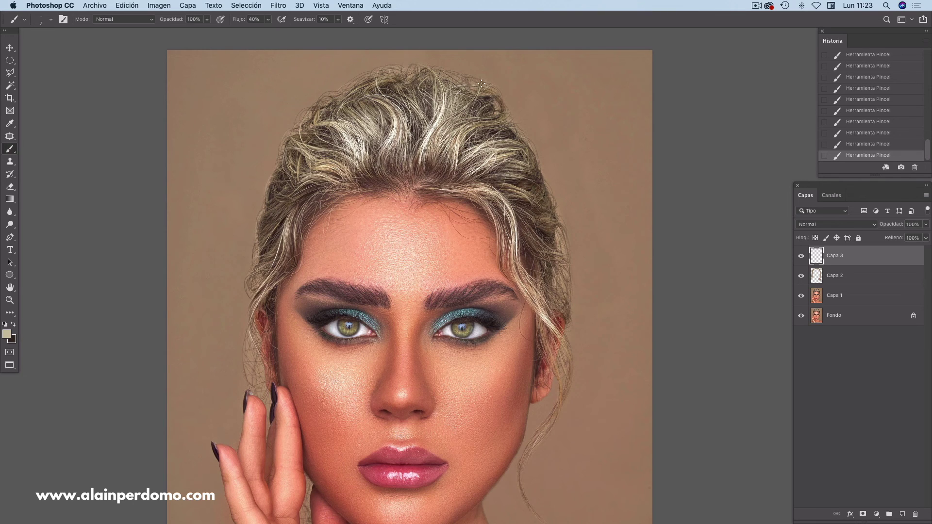
key(ctrl+z)
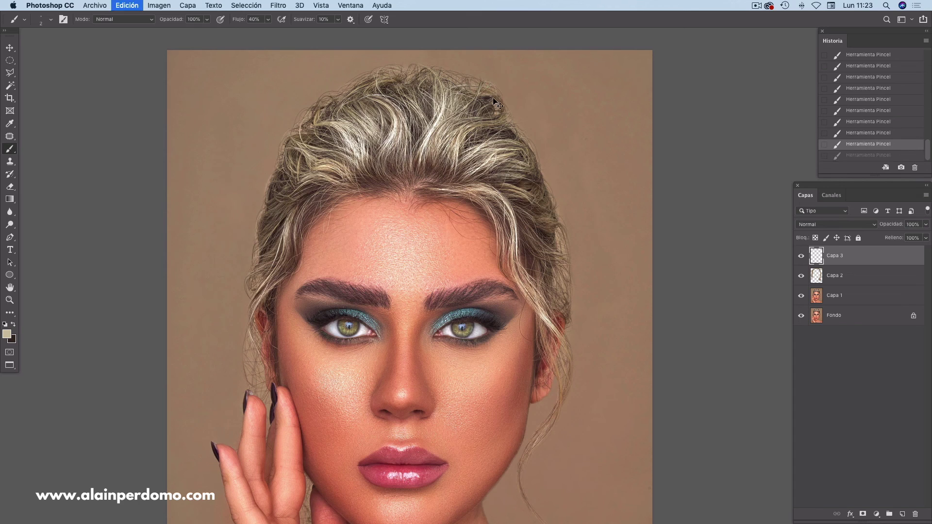
key(ctrl+shift+z)
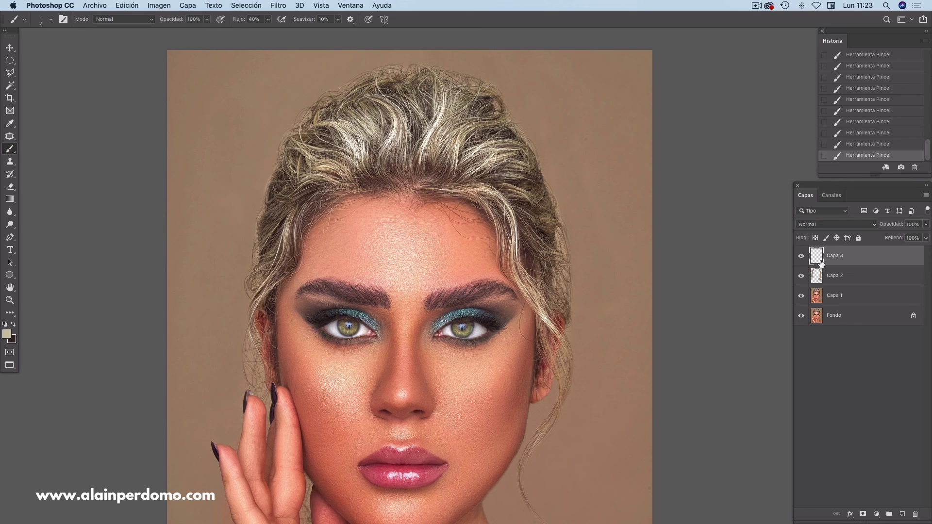
- Compare Capa 3 on and off, then dab beige paint along the top-right hair edge
click(801, 256)
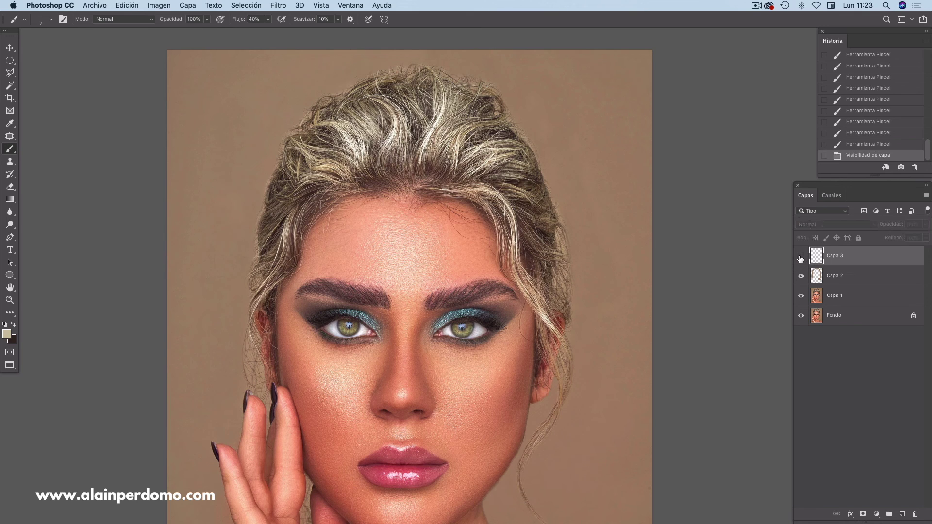
click(801, 256)
click(800, 256)
click(801, 256)
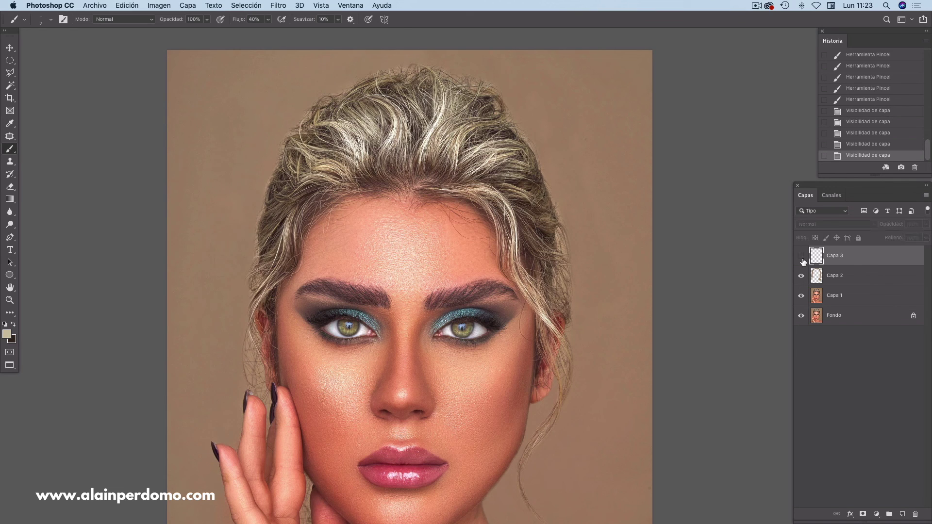
click(510, 120)
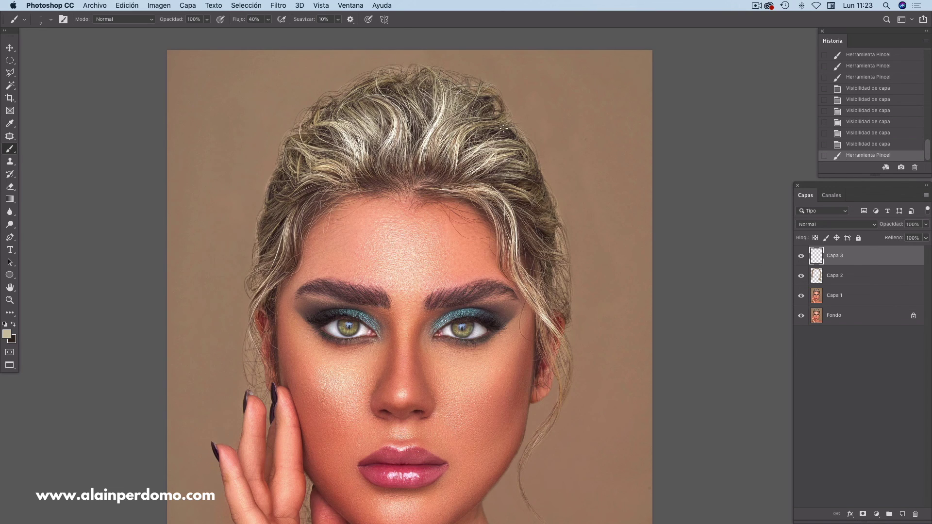
click(510, 118)
click(514, 124)
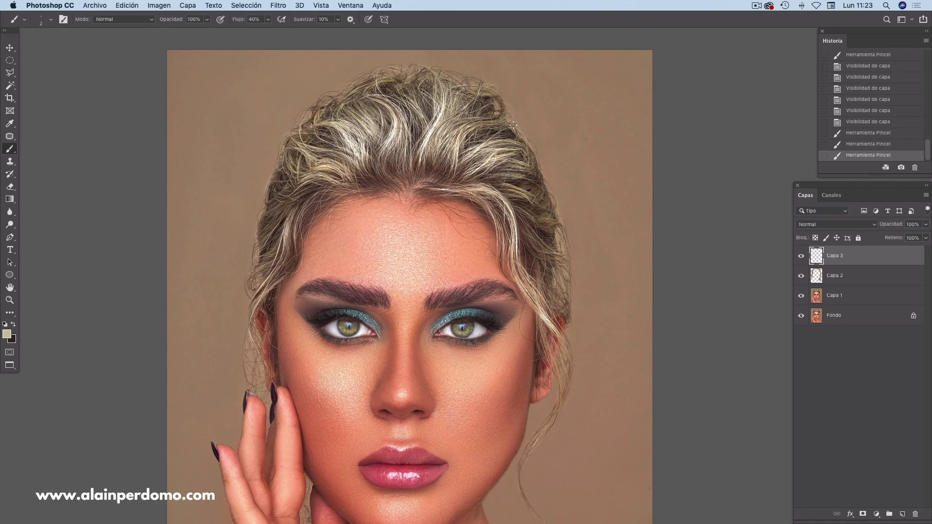
click(511, 117)
- Paint dark touch-ups along the hair edge and toggle Capa 3 to compare the result
key(x)
click(504, 108)
click(512, 125)
click(521, 155)
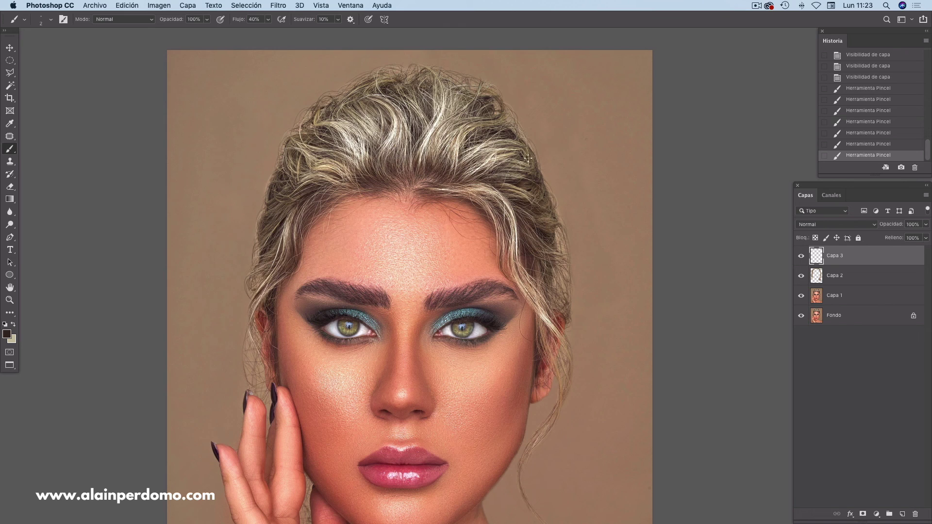
click(529, 162)
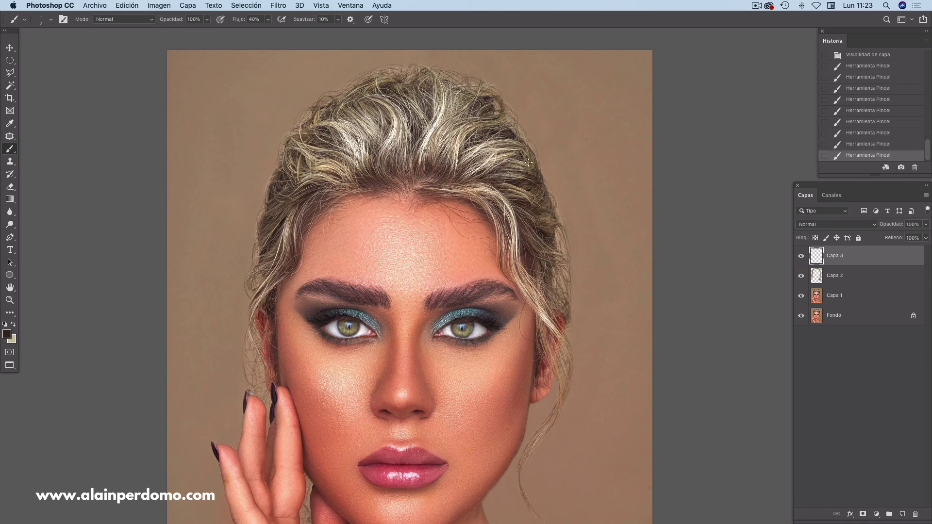
click(801, 256)
click(801, 256)
key(super+minus)
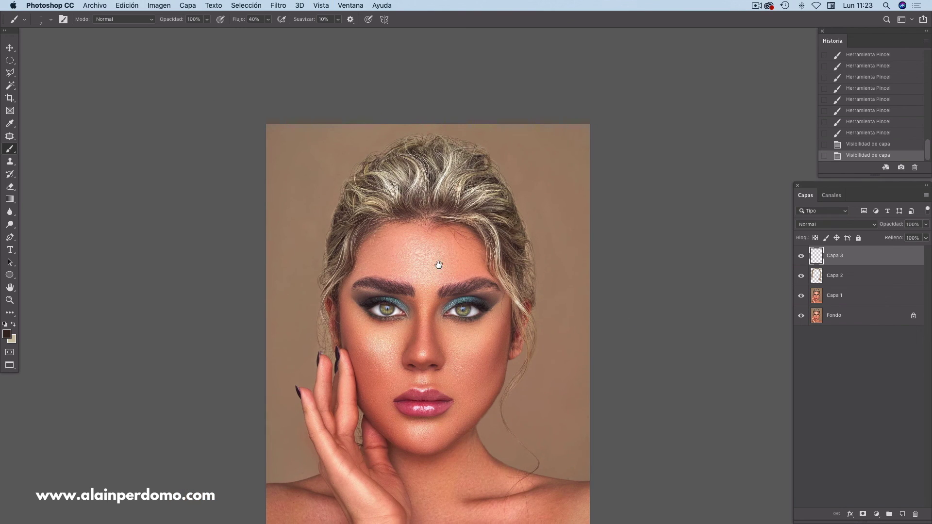
- Select Capa 2 with Capa 3 and group them into Grupo 1
drag(437, 265, 442, 220)
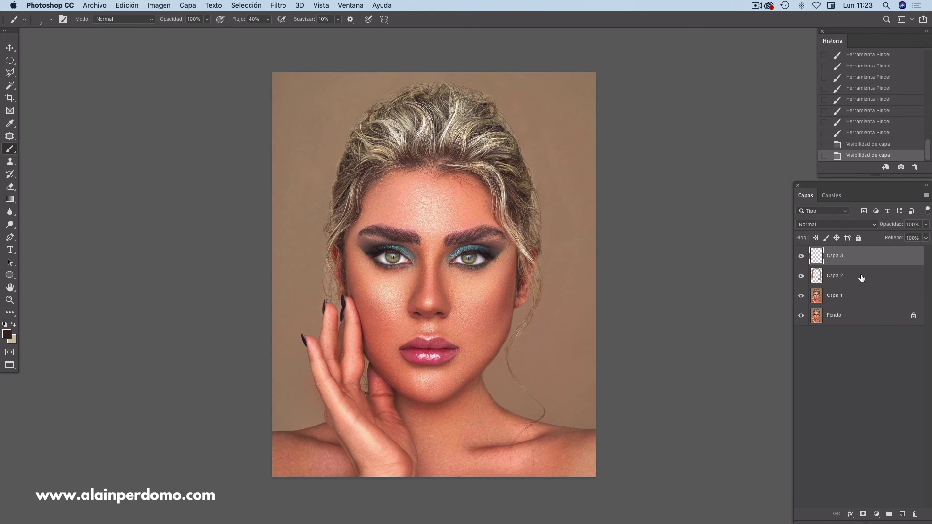
shift+click(859, 277)
click(889, 515)
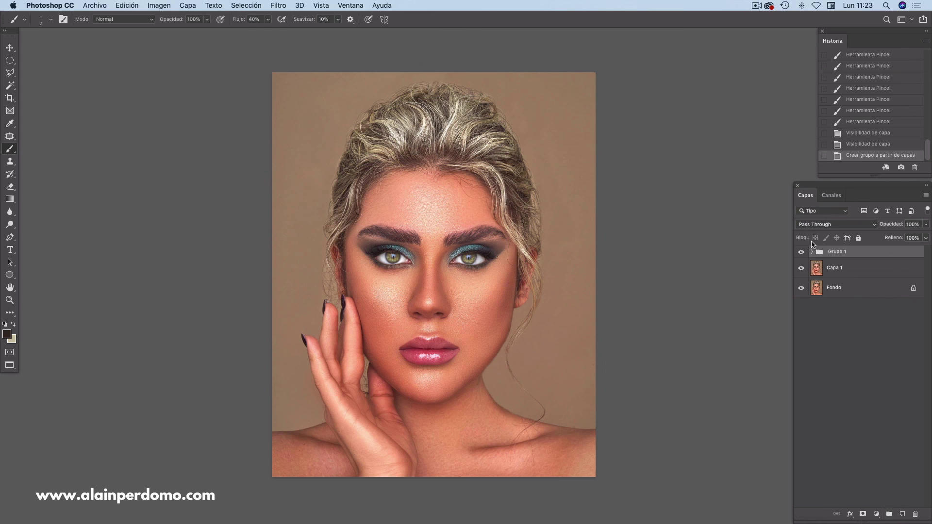
- Toggle Grupo 1 repeatedly to compare the hair before and after, leaving it visible
click(800, 251)
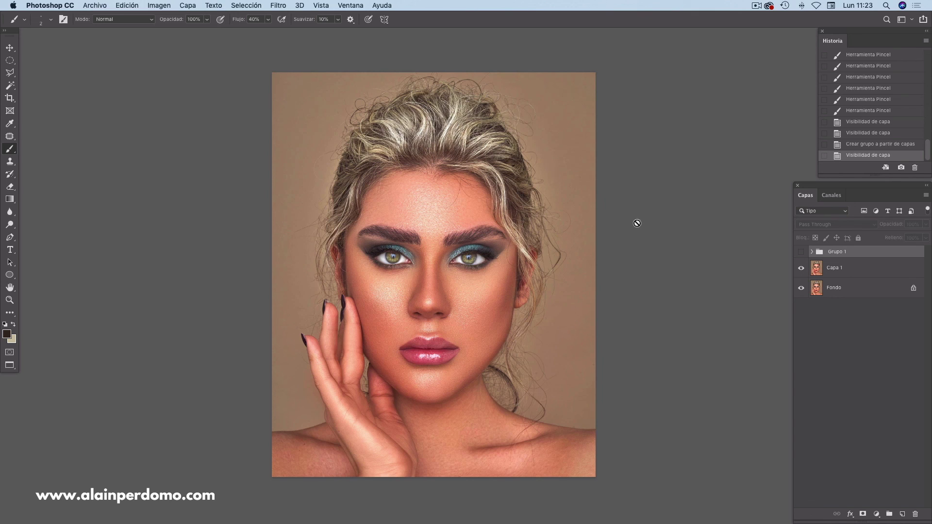
click(801, 251)
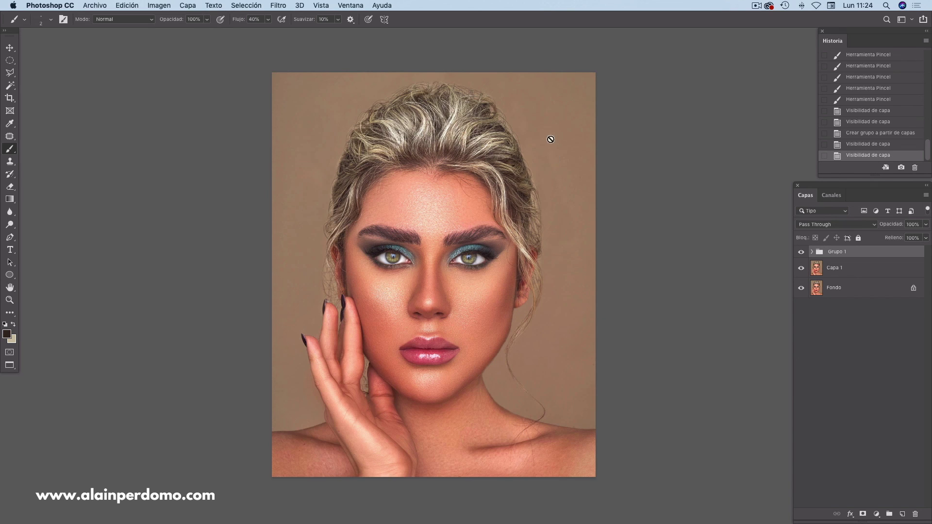
click(801, 253)
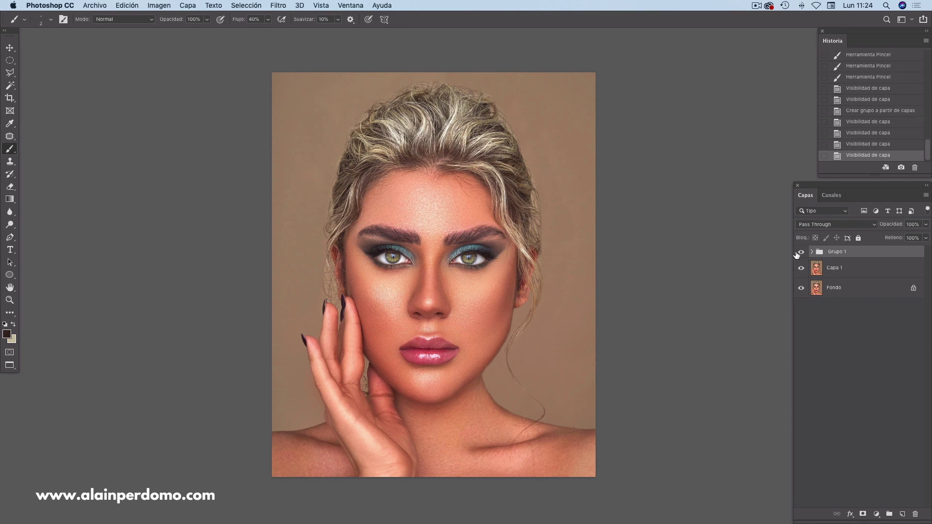
click(801, 253)
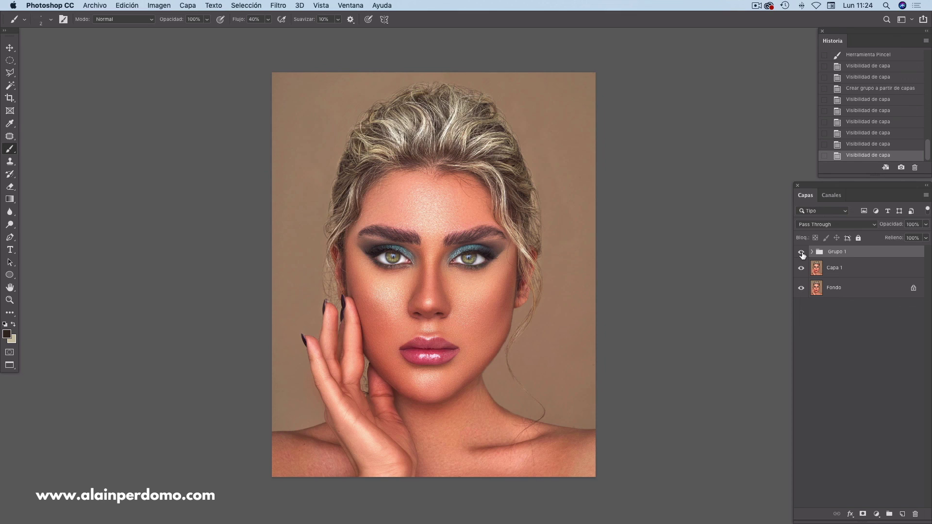
click(801, 253)
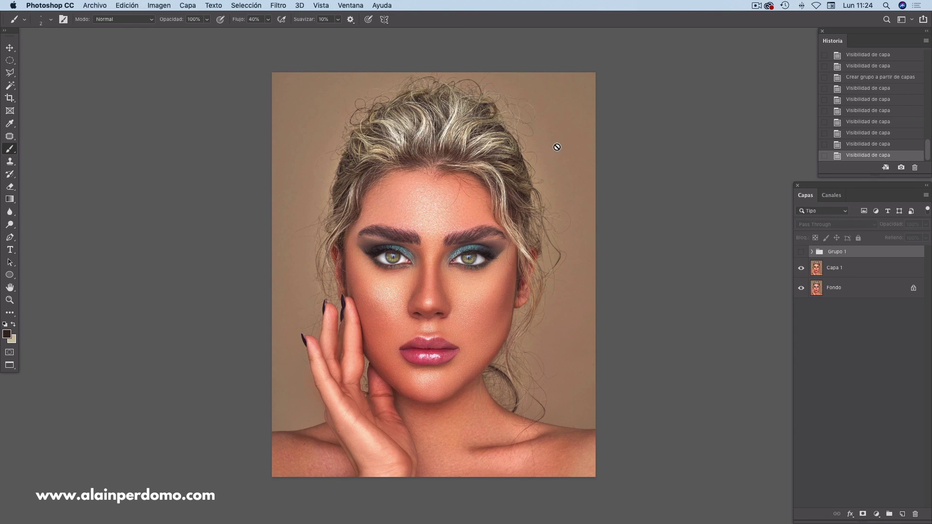
click(801, 253)
click(801, 252)
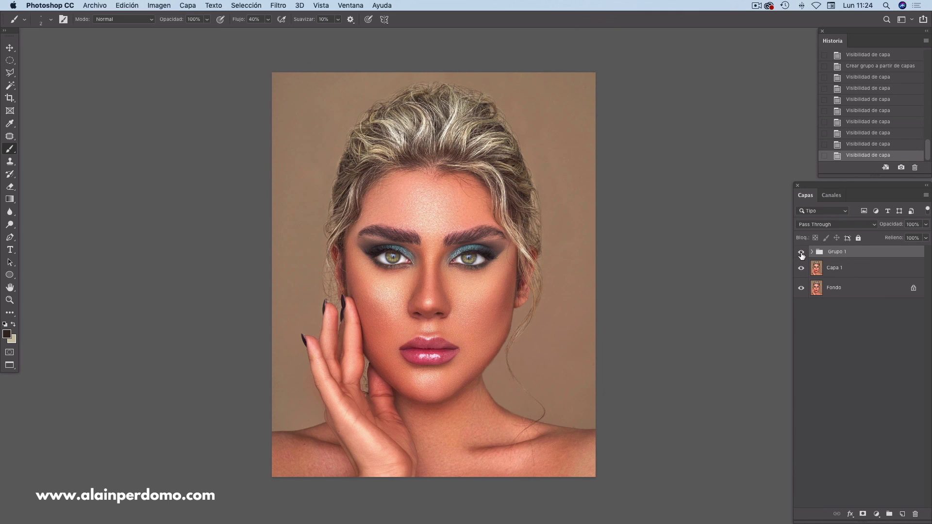
click(801, 252)
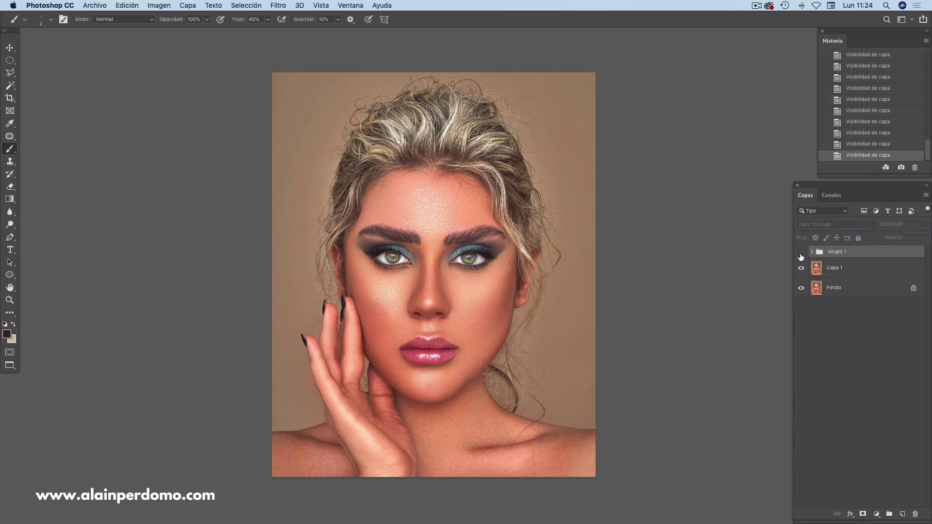
click(801, 252)
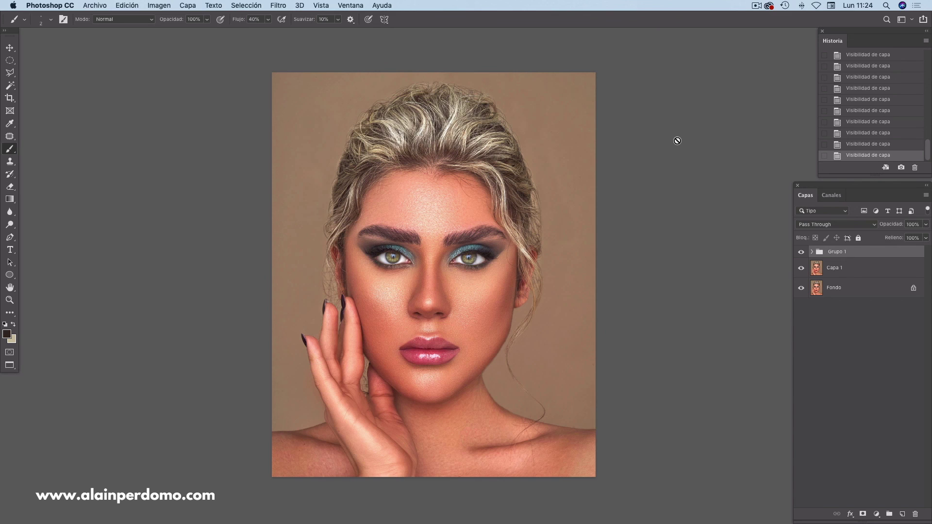